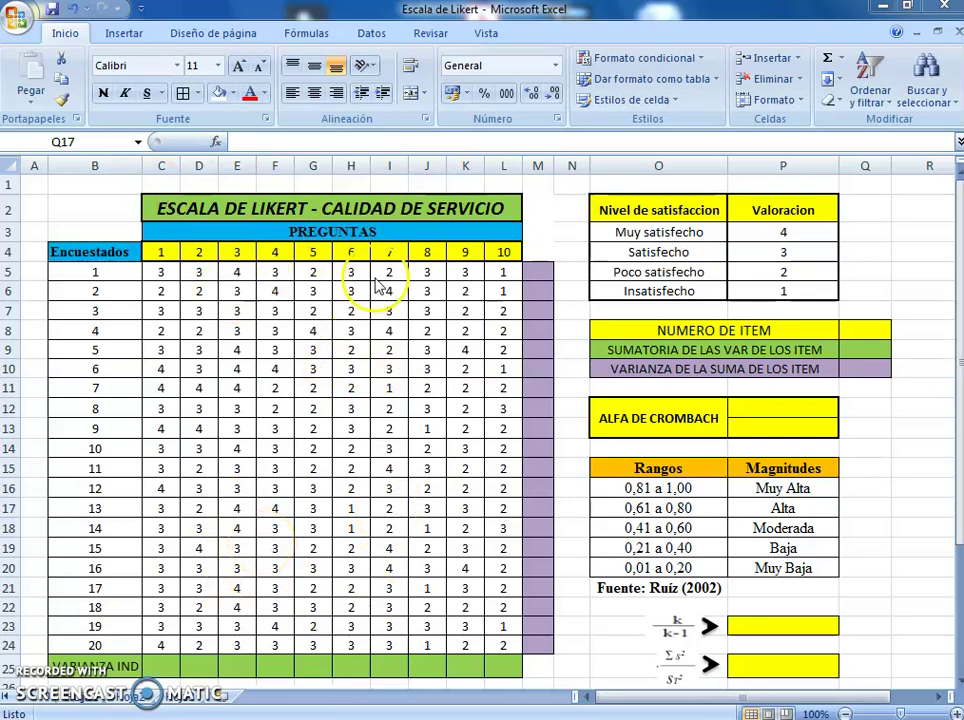
- Reposition the k/k-1 fraction in the Cronbach's alpha formula picture
click(566, 461)
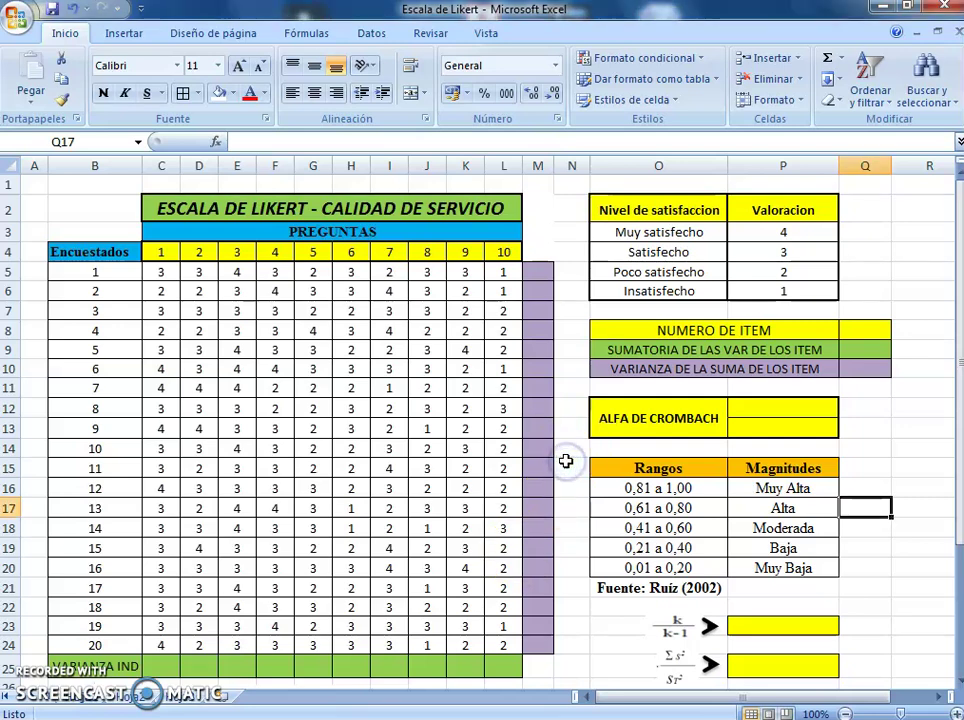
scroll(566, 461, down, 2)
scroll(566, 463, down, 1)
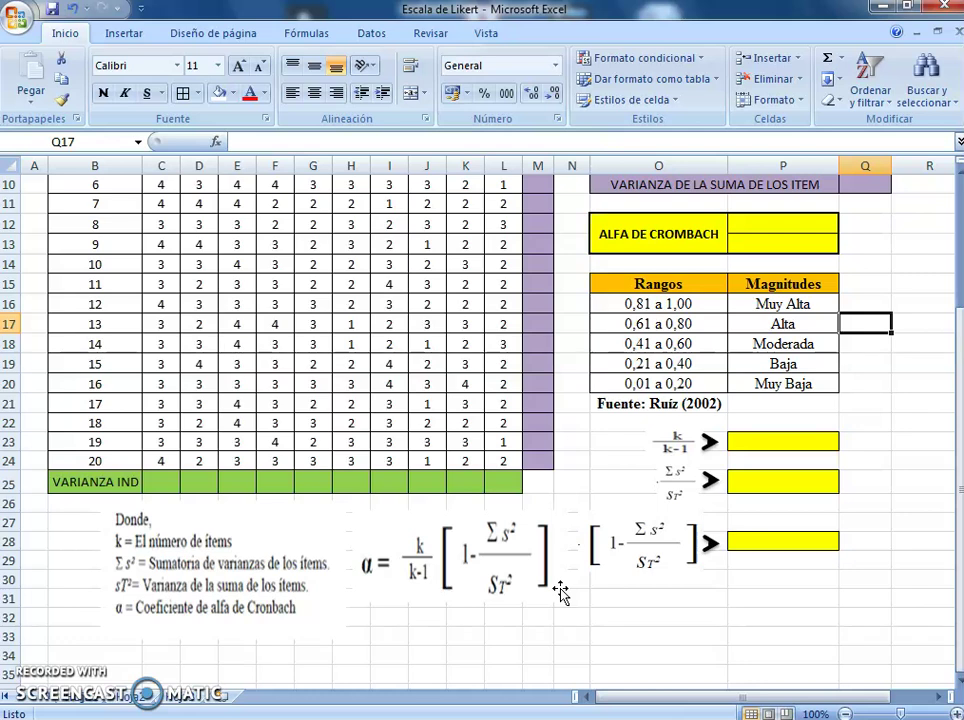
drag(424, 522, 408, 590)
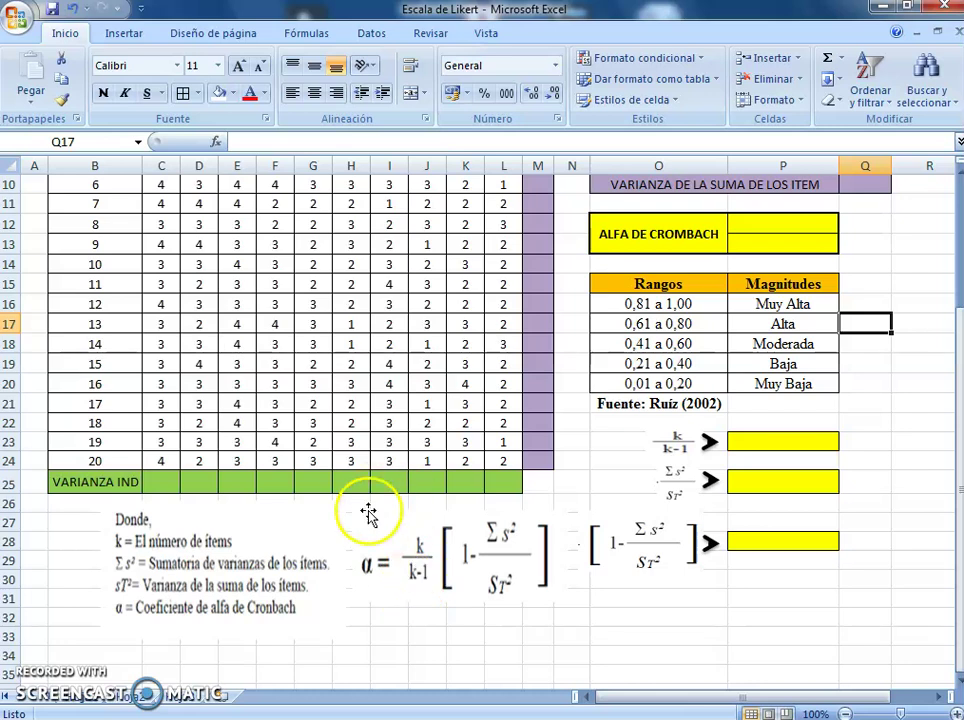
drag(410, 550, 415, 556)
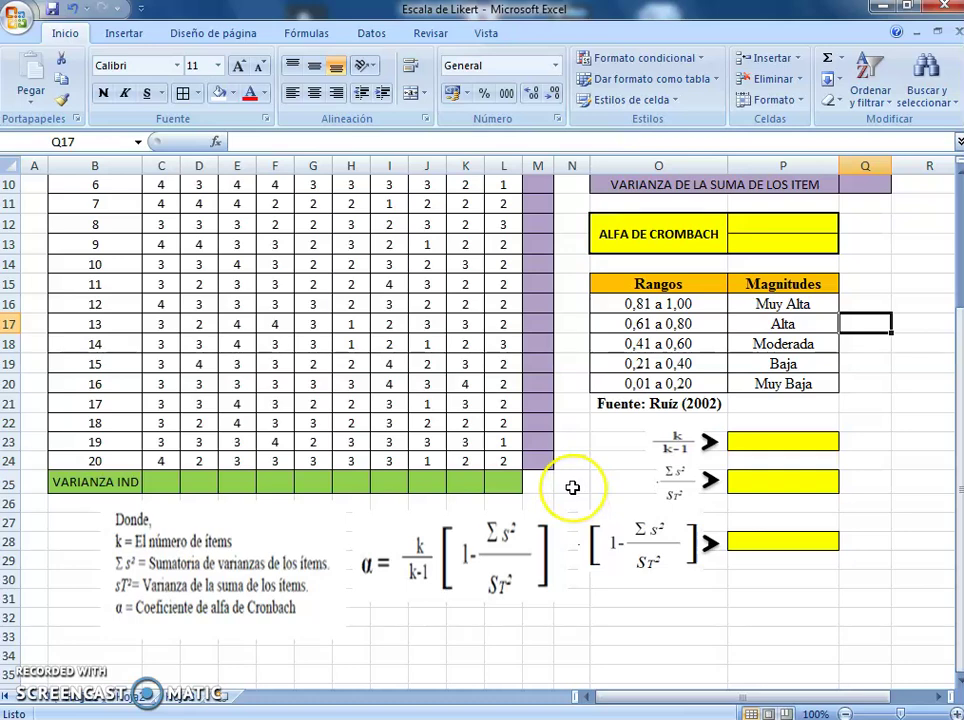
scroll(572, 487, up, 3)
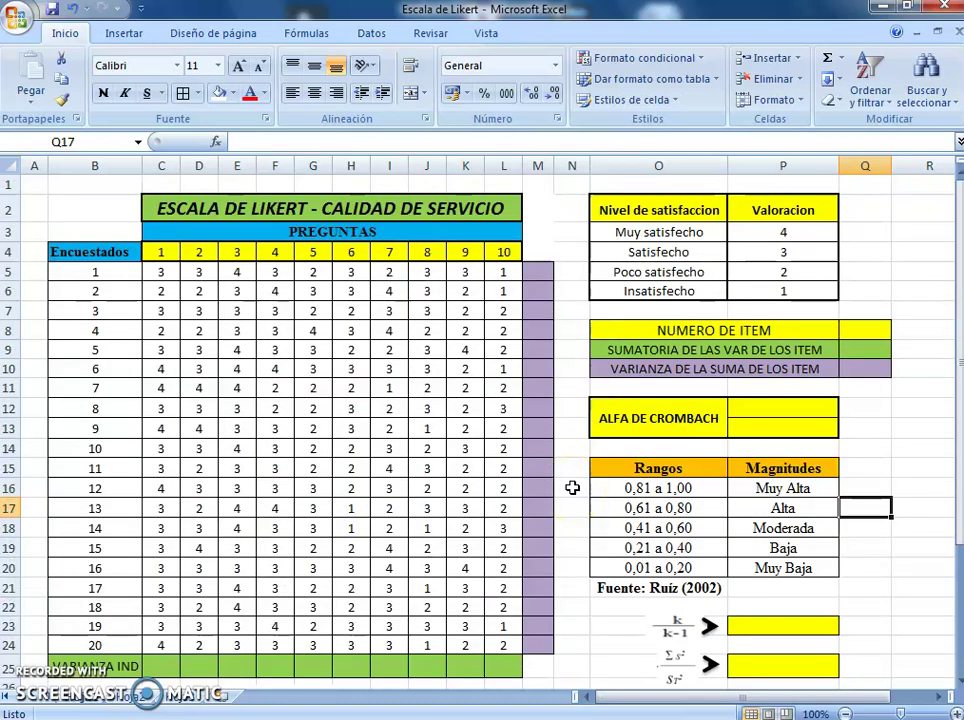
scroll(572, 487, down, 1)
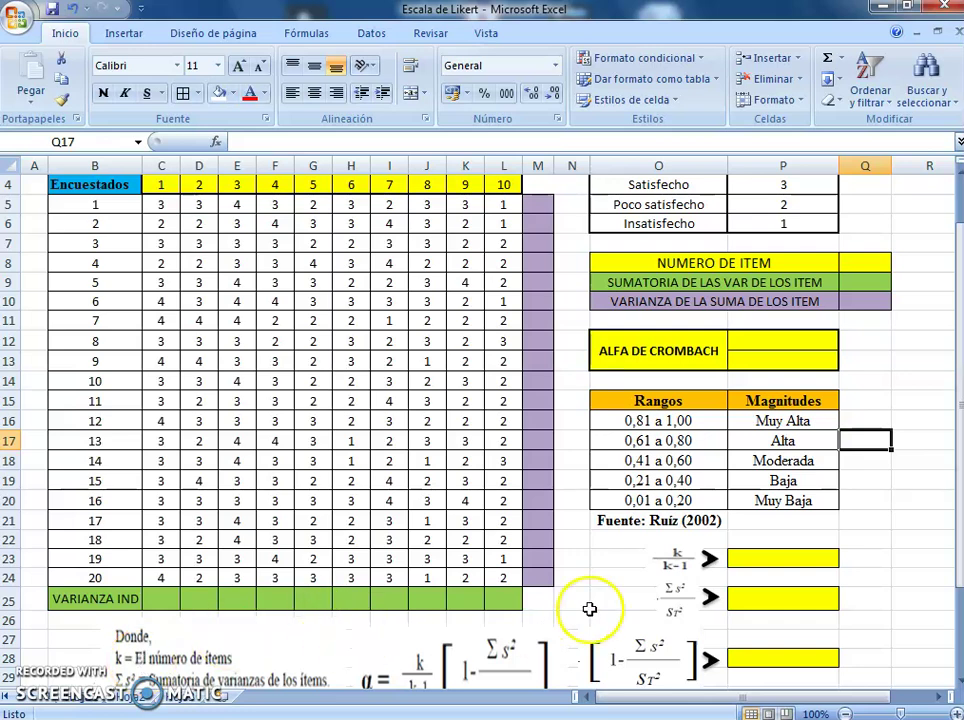
scroll(588, 609, up, 1)
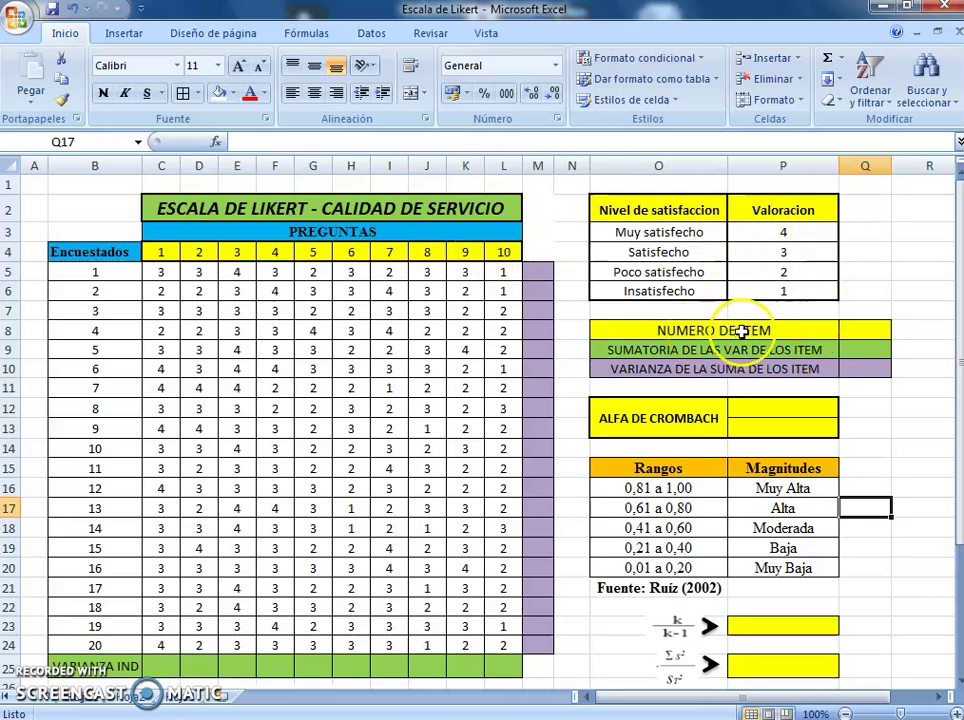
- Enter 10 as the number of items in Q8
click(864, 333)
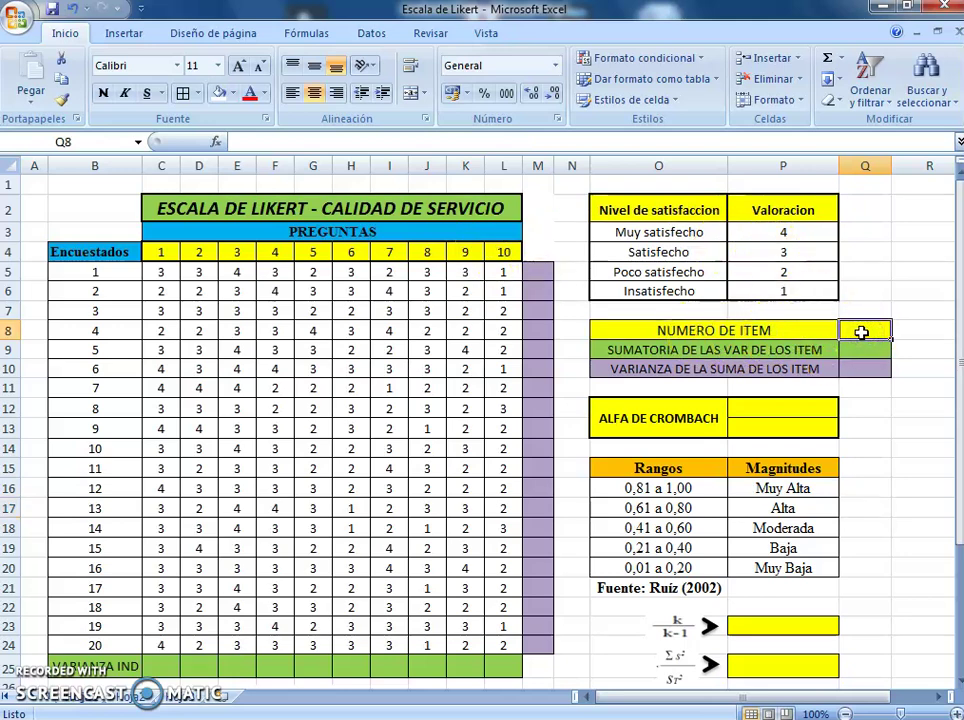
text(10)
click(881, 424)
click(701, 468)
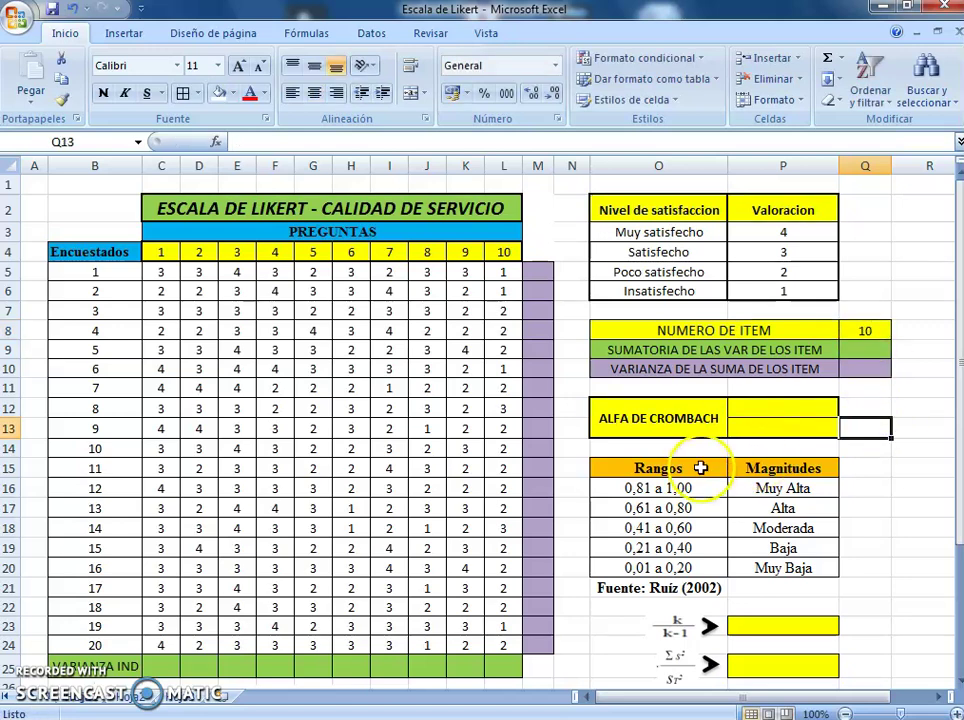
scroll(640, 480, down, 3)
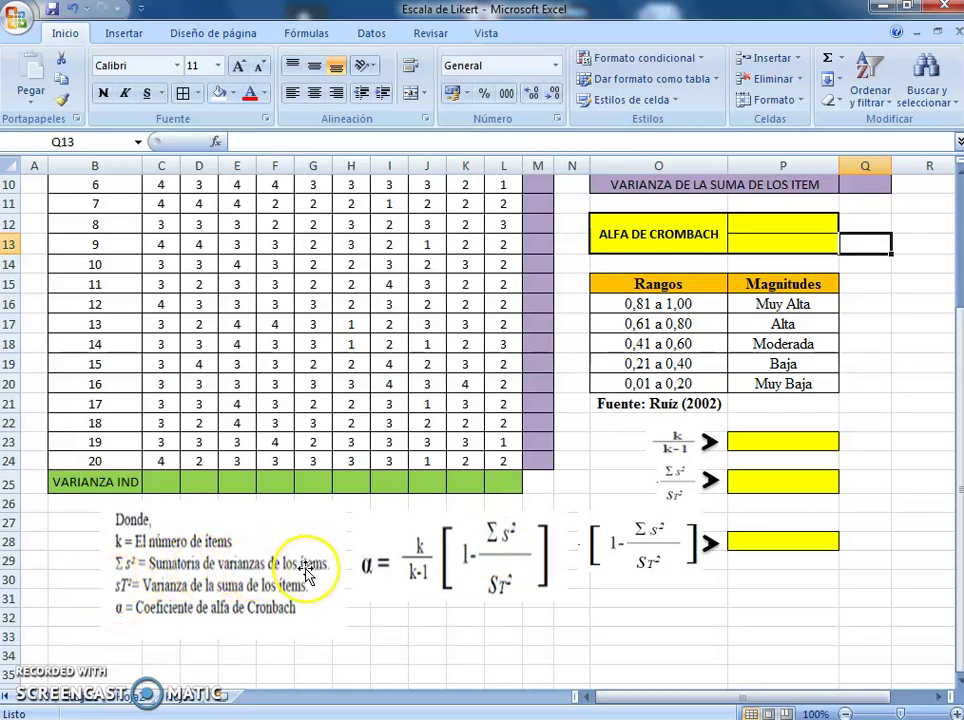
scroll(290, 565, up, 2)
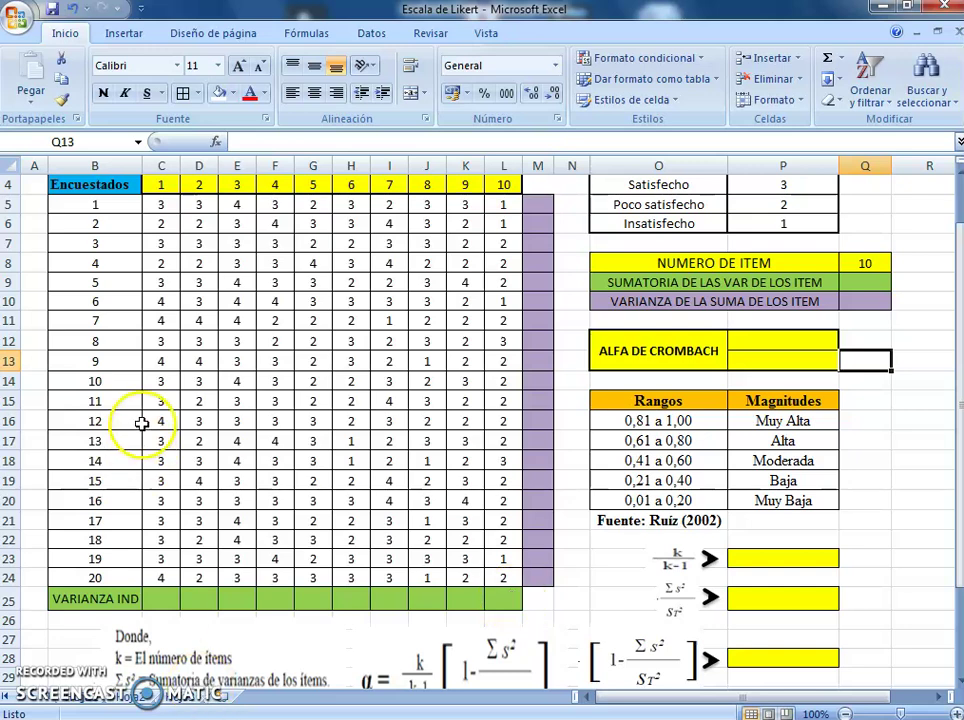
- Enter =VAR(C5:C24) in C25 for question 1's variance of 0,345
click(160, 600)
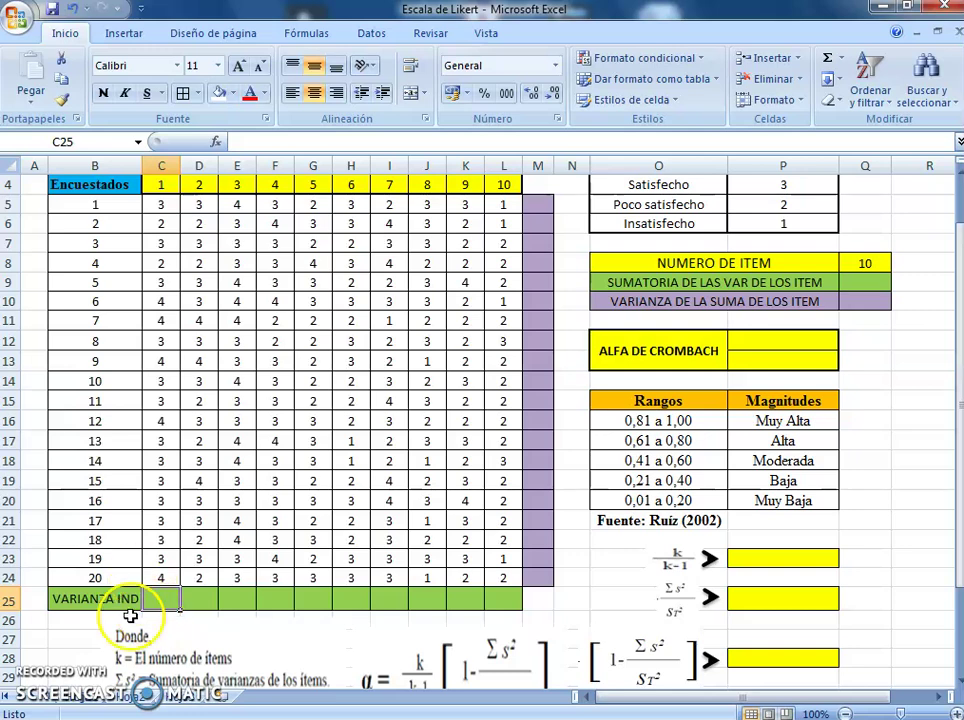
click(256, 142)
text(=v)
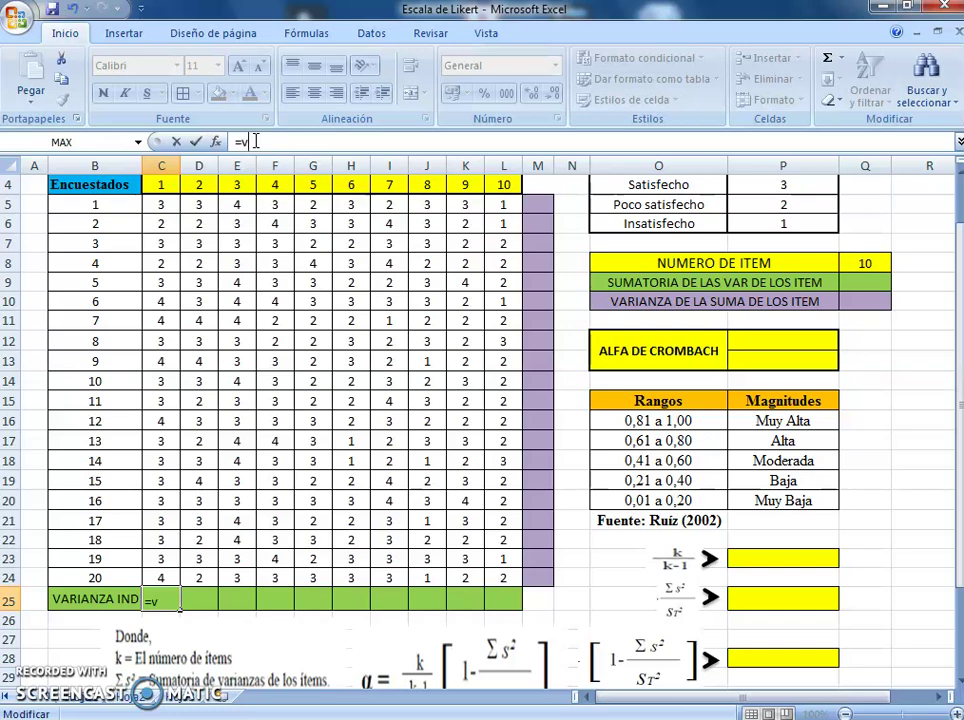
text(ar)
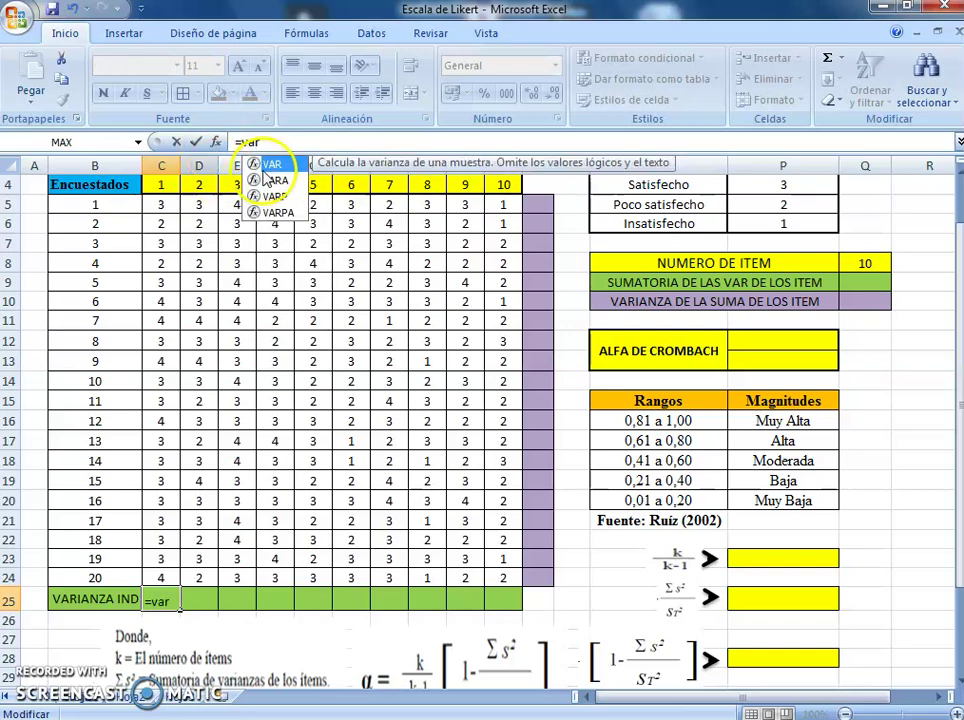
double_click(272, 165)
drag(160, 204, 160, 577)
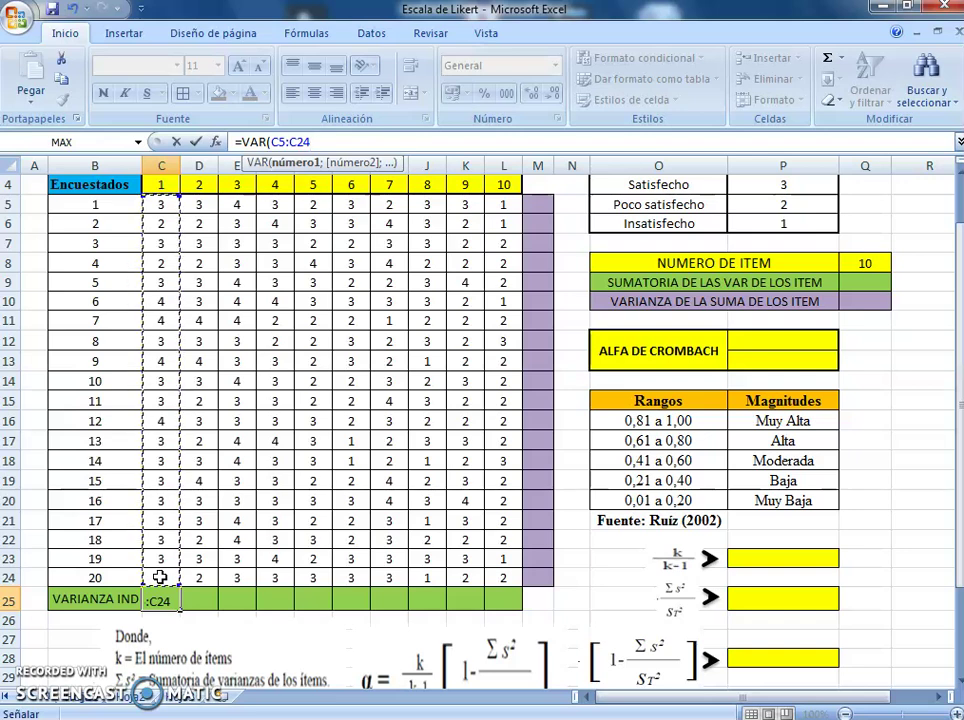
text())
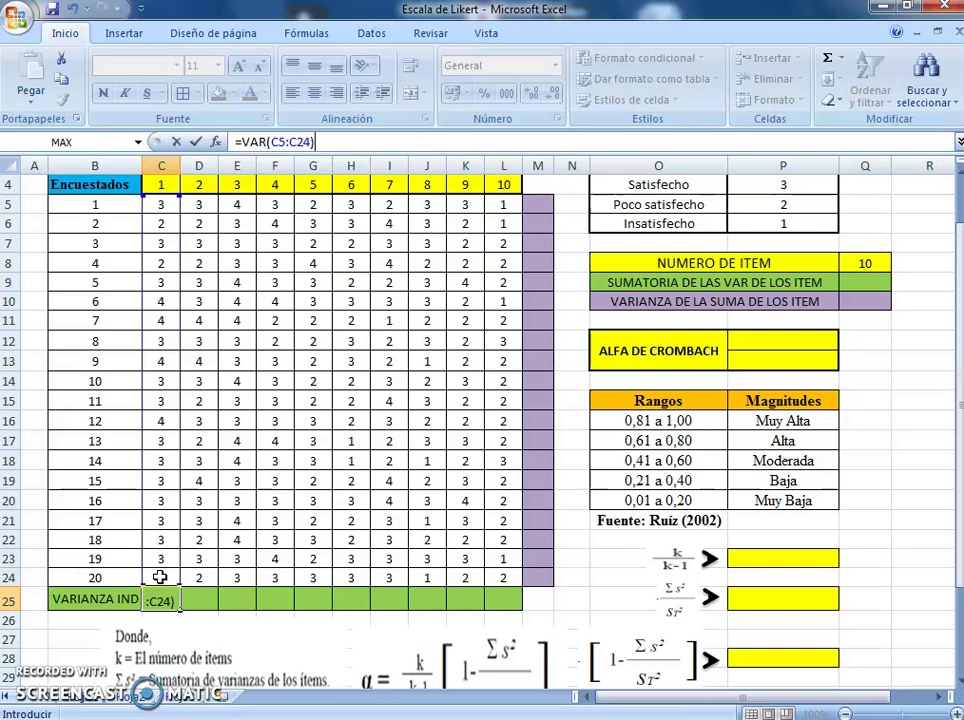
key(Return)
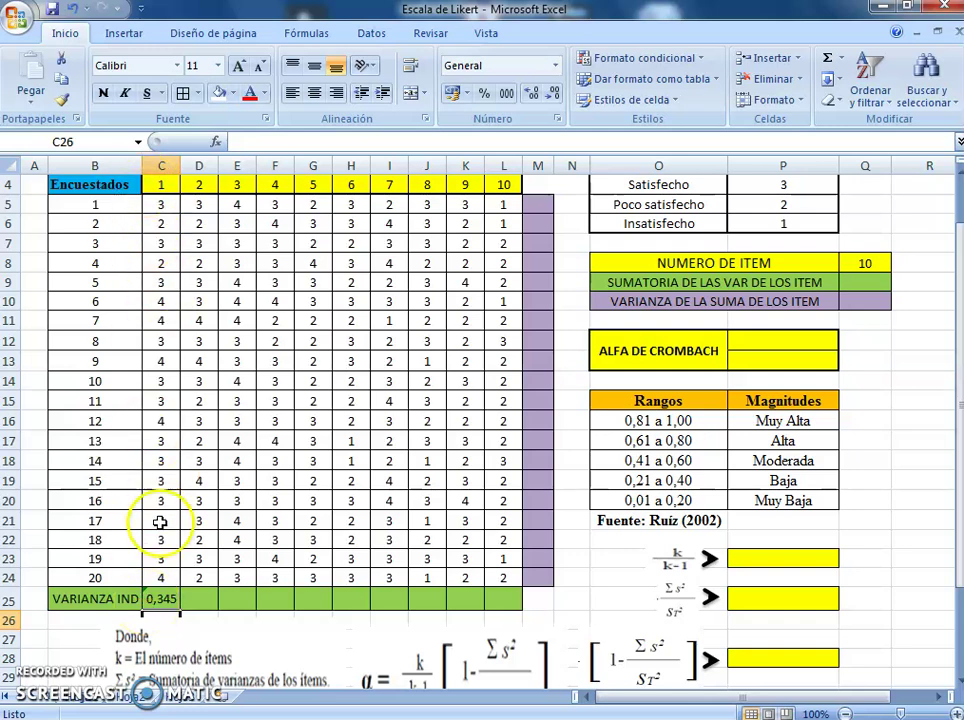
- Fill the variance formula across row 25 through L25, ending at 0,305
click(158, 598)
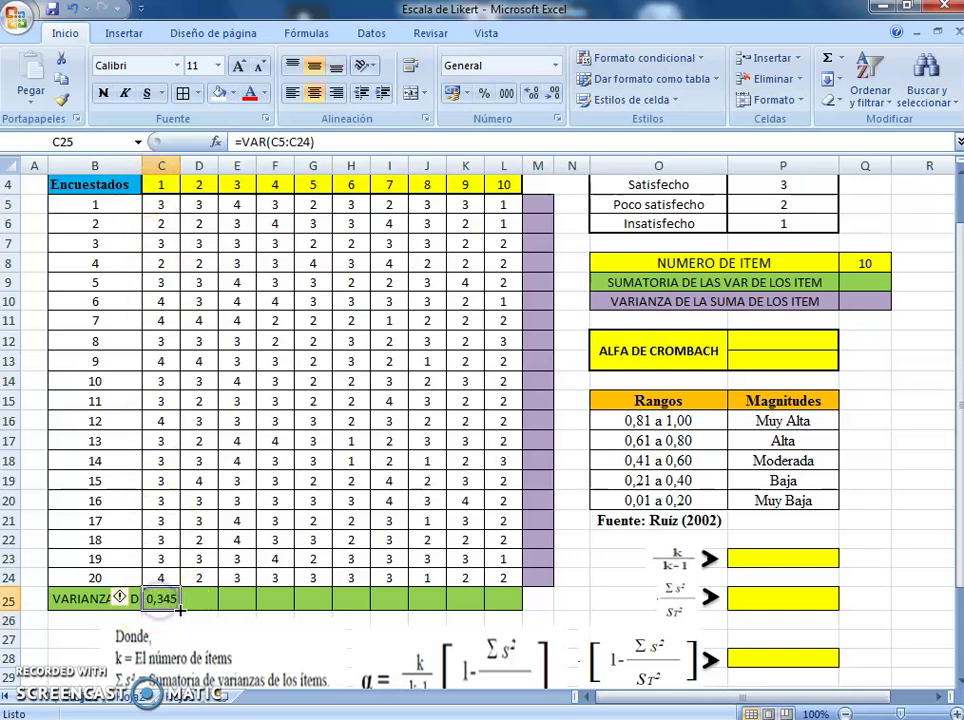
drag(179, 606, 438, 610)
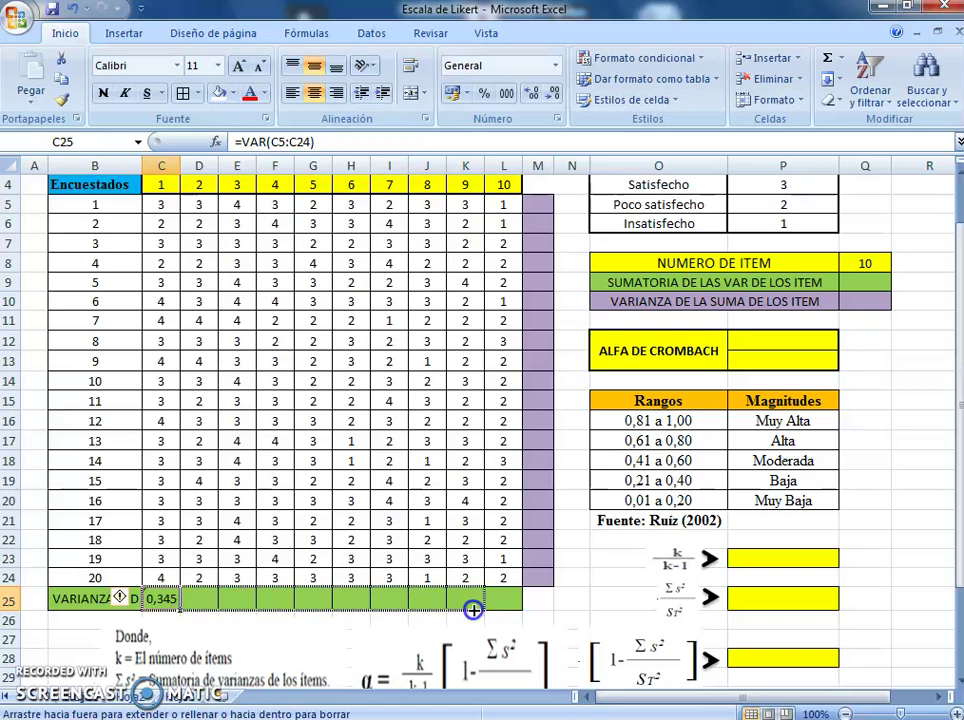
drag(514, 608, 514, 608)
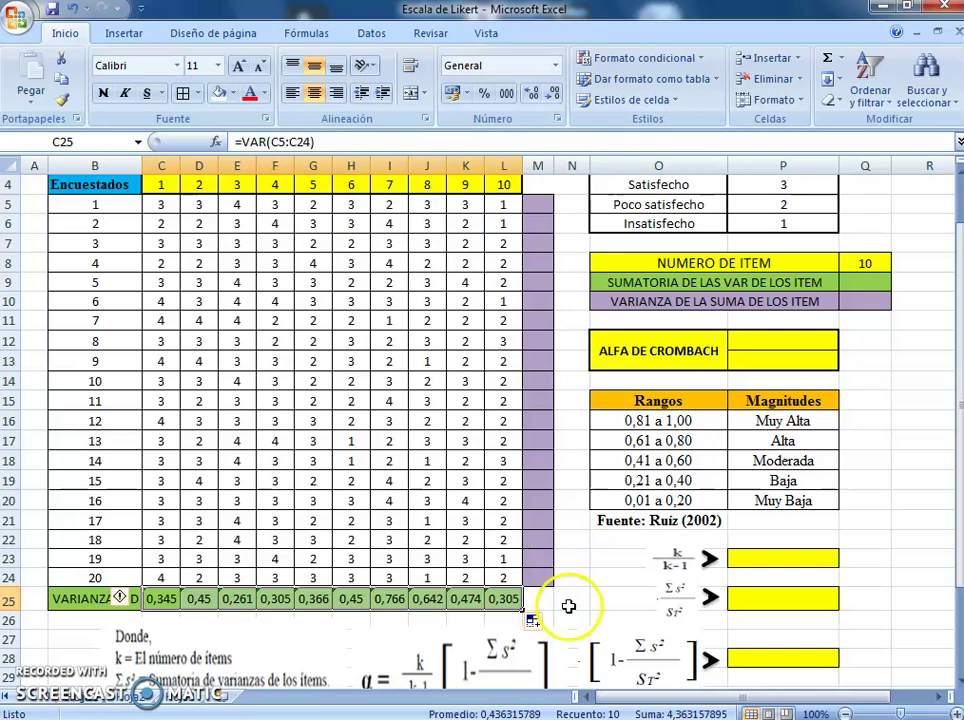
click(567, 602)
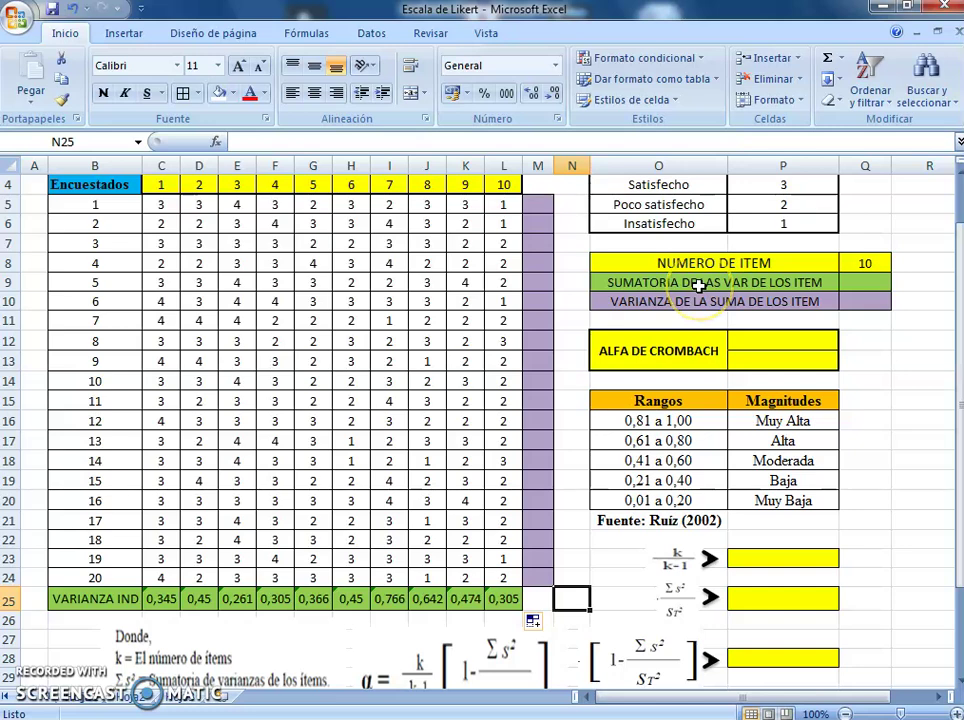
click(868, 283)
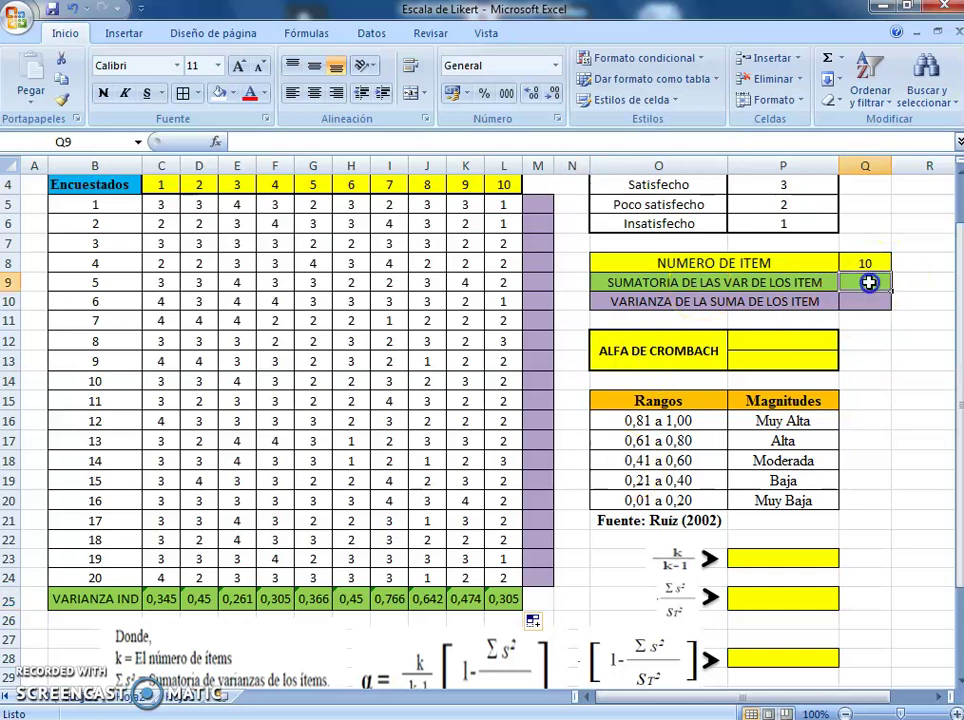
click(249, 143)
text(=)
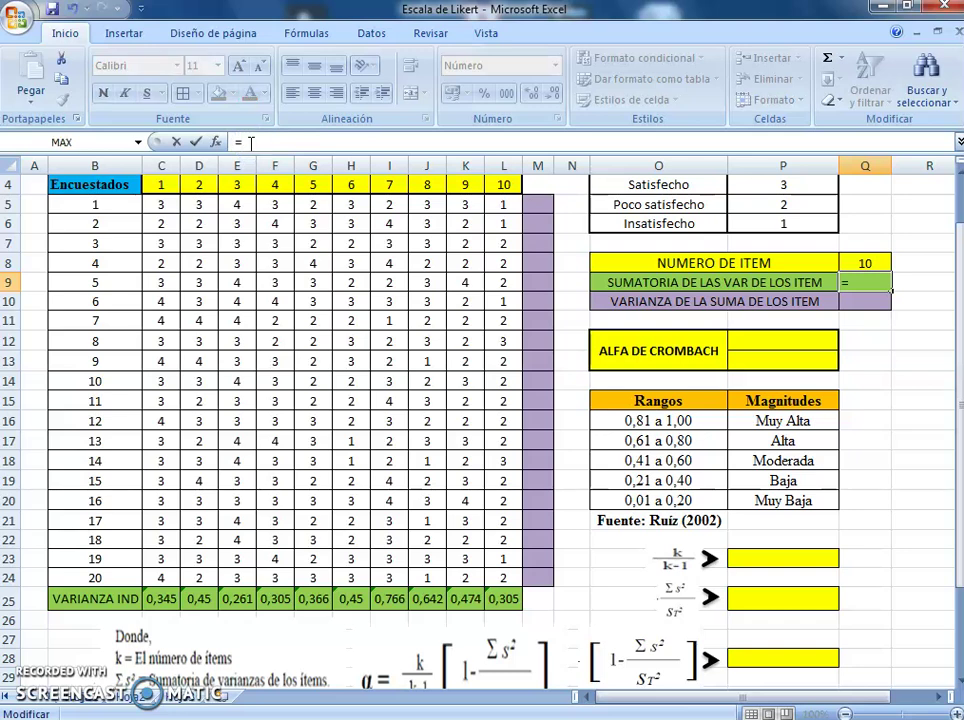
text(suma)
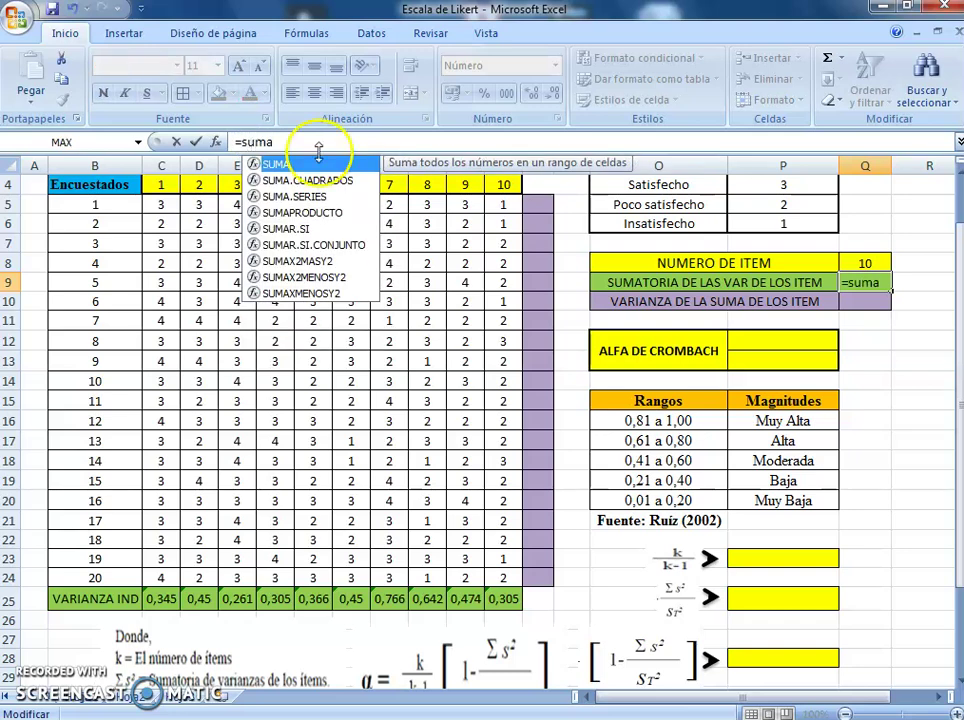
double_click(272, 163)
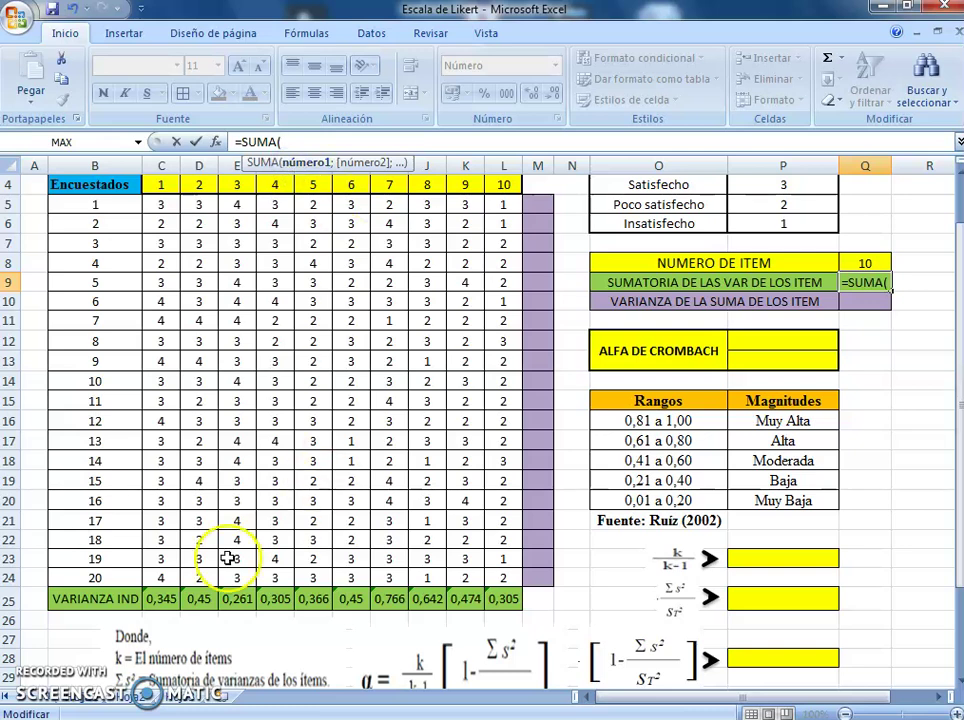
drag(161, 598, 493, 598)
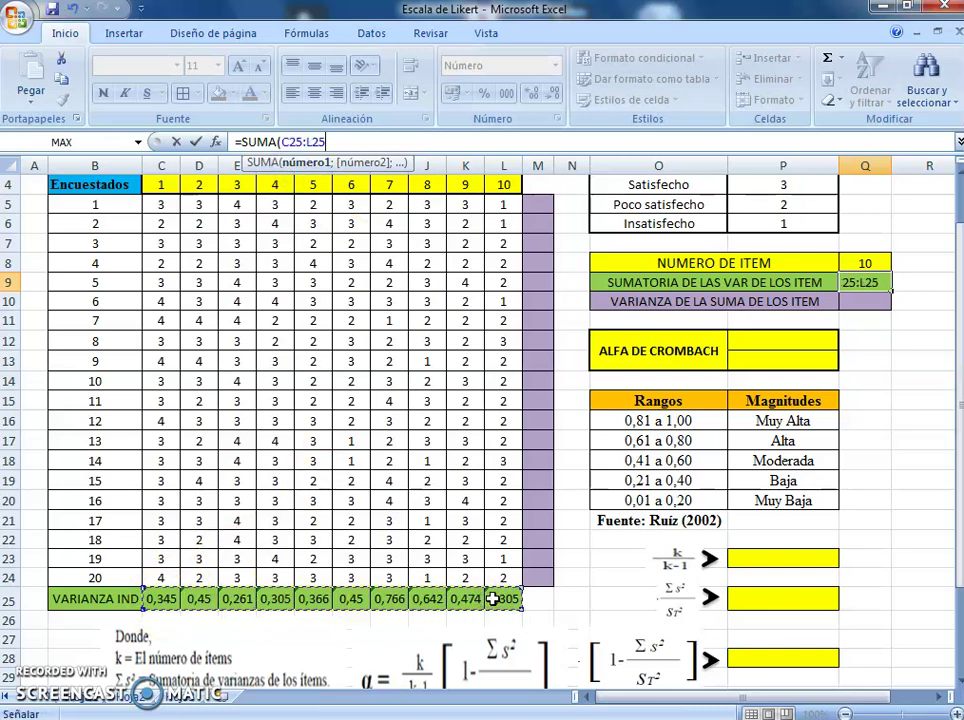
text())
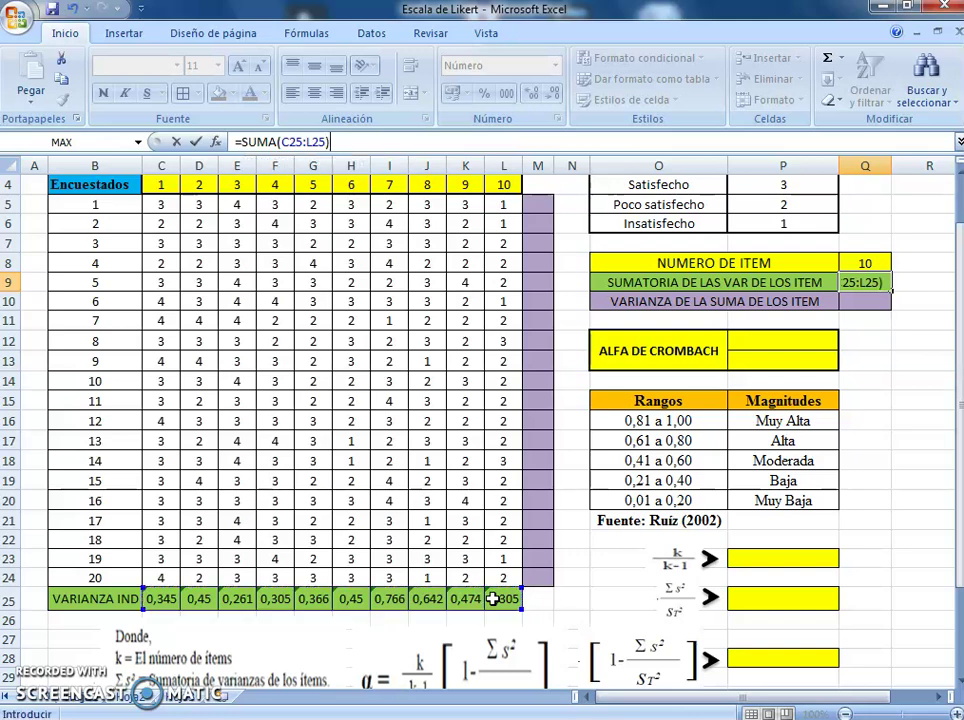
key(Return)
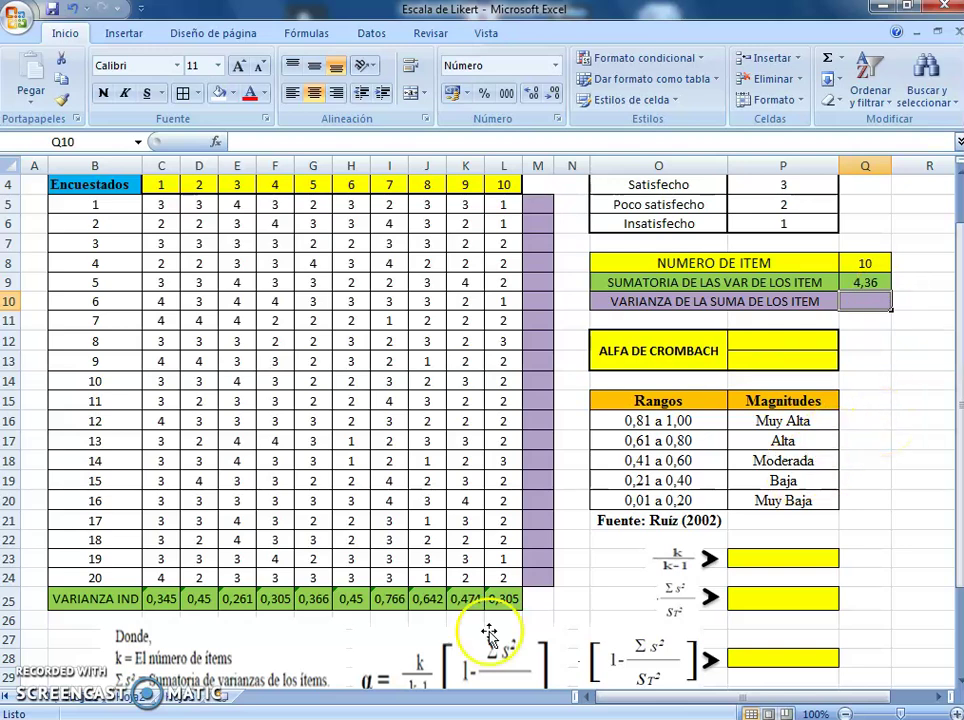
- Select respondent 1's ten answers in C5:L5
scroll(495, 640, down, 1)
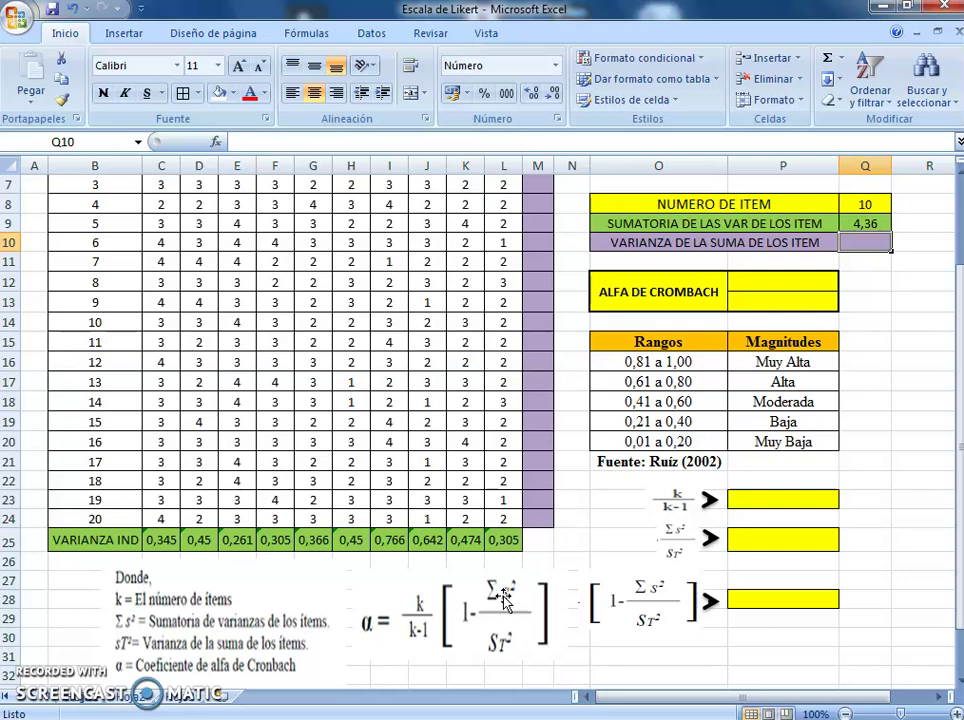
scroll(870, 505, up, 1)
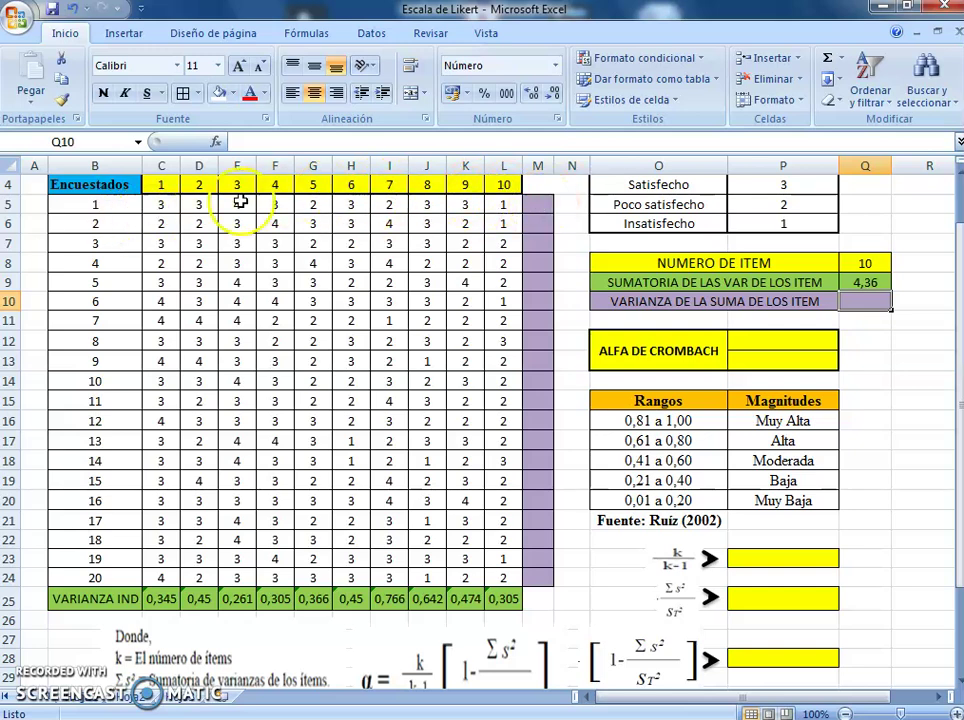
drag(156, 203, 498, 204)
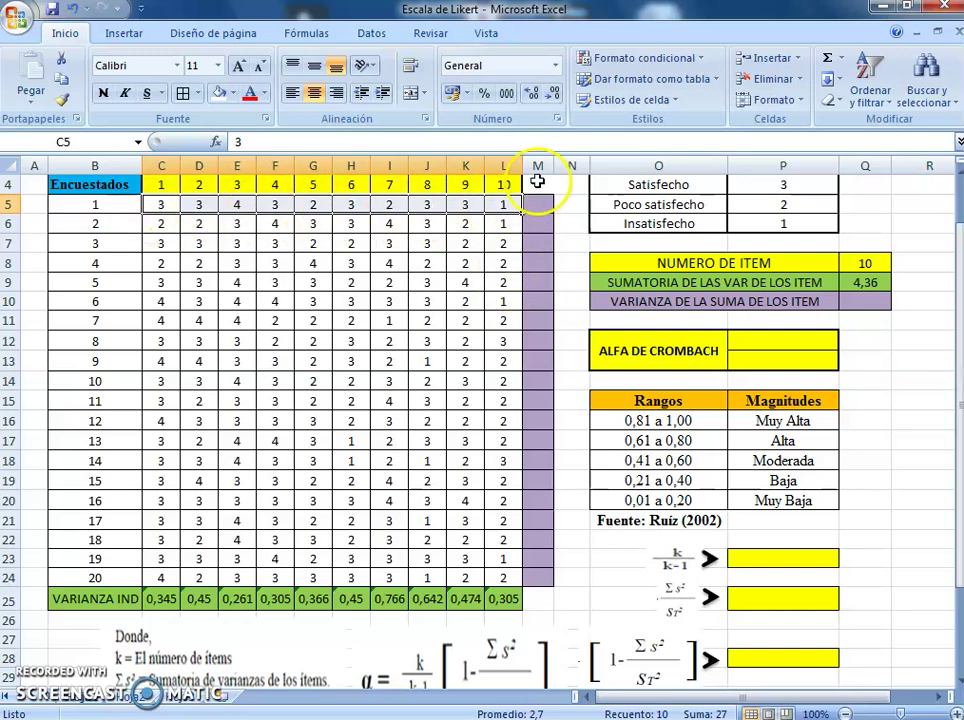
- AutoSum respondent 1's answers into M5 and fill the total down to M24
click(829, 58)
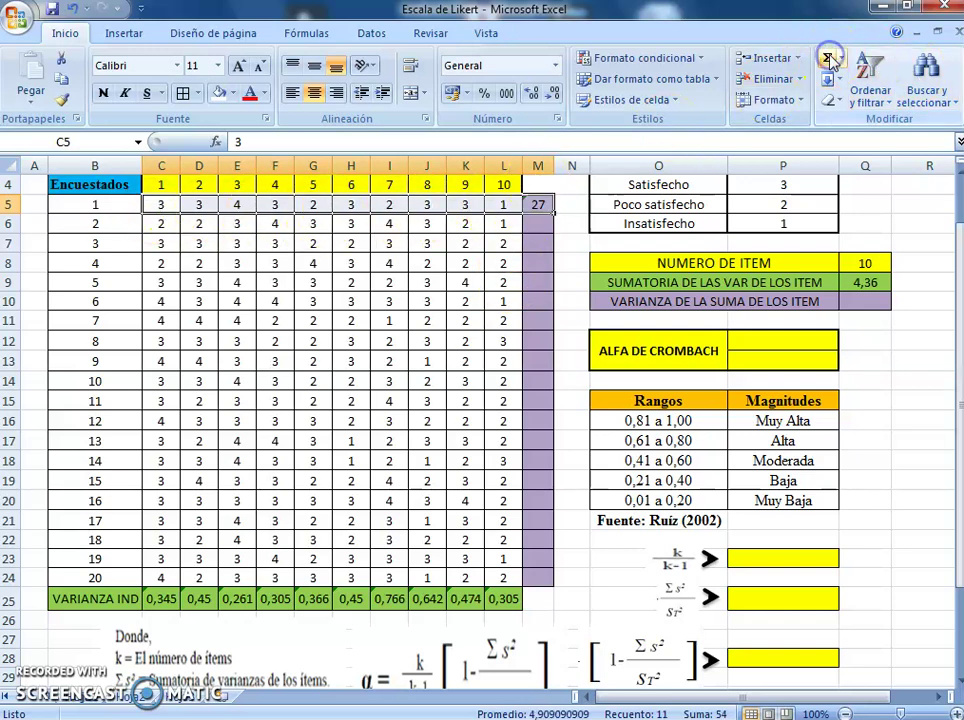
click(541, 276)
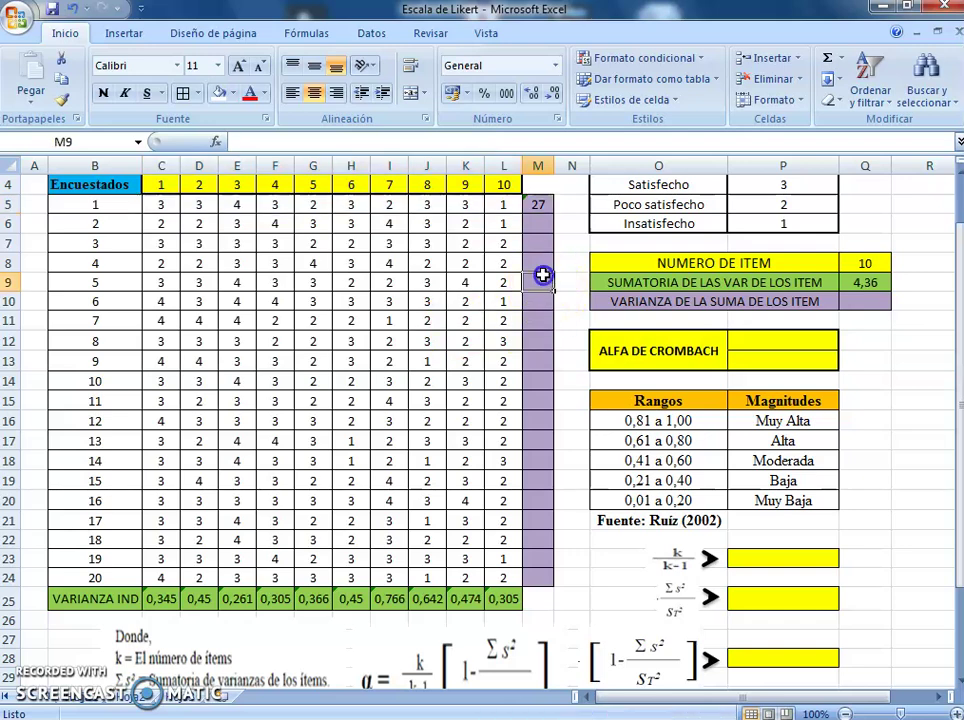
click(540, 206)
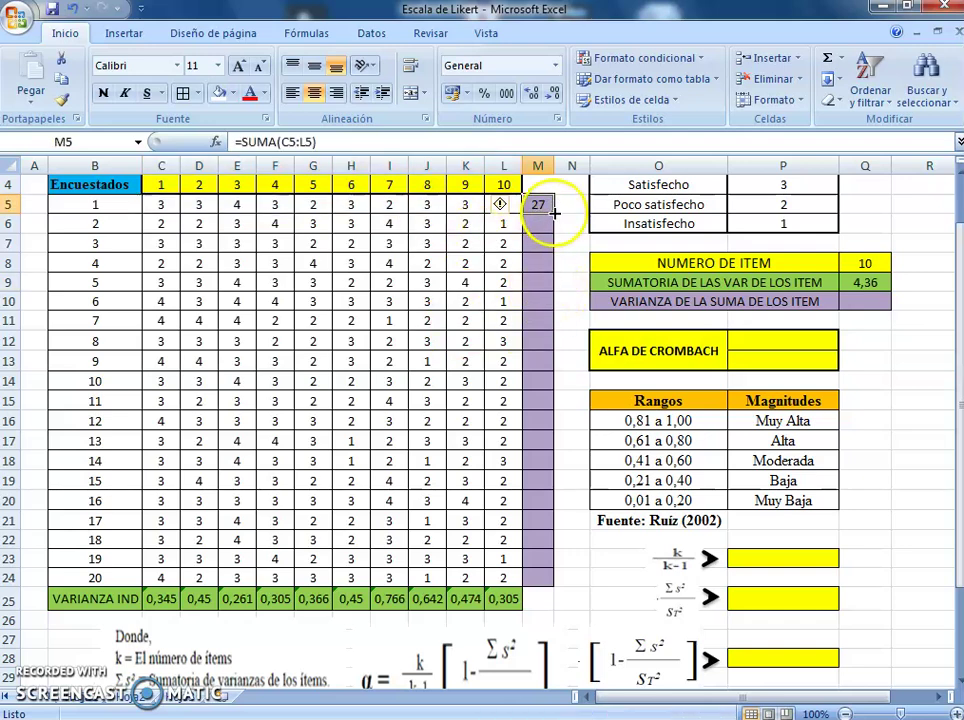
drag(554, 213, 550, 575)
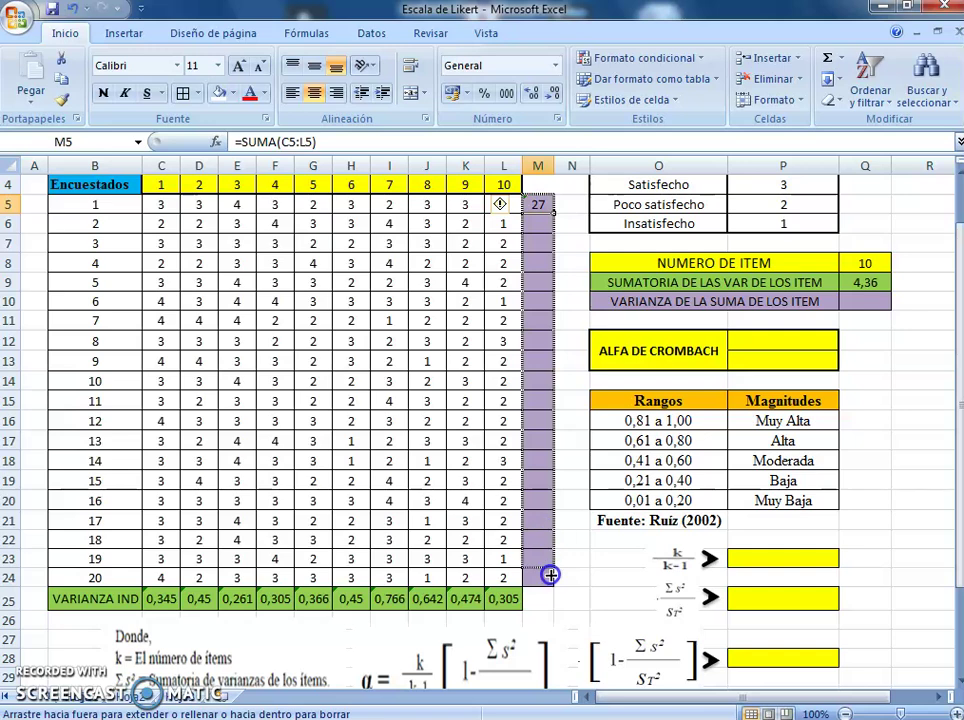
drag(550, 584, 544, 585)
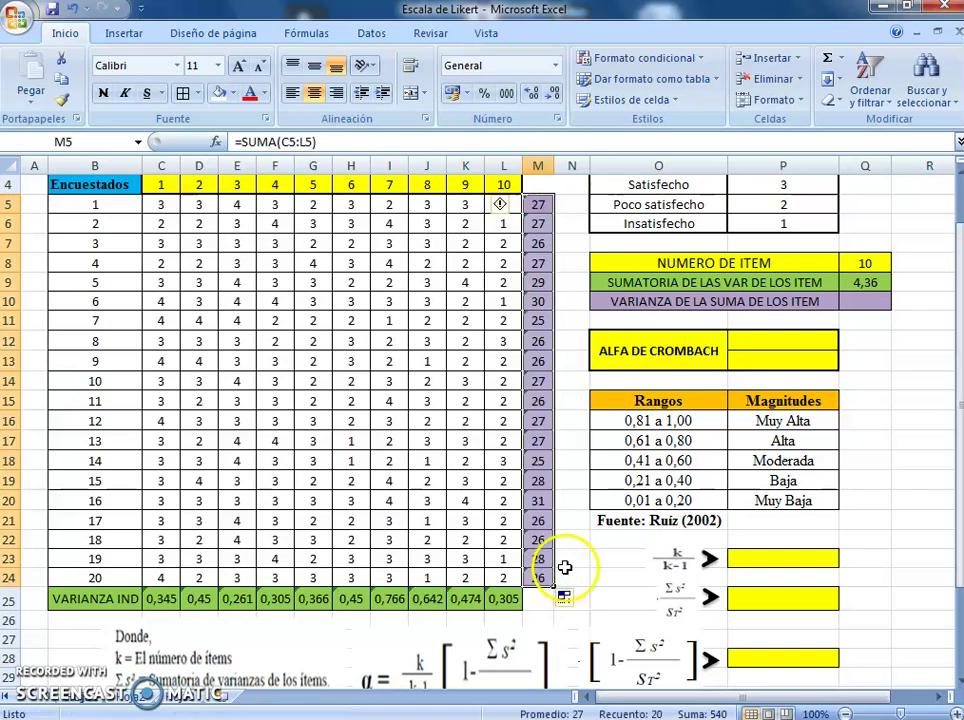
click(565, 565)
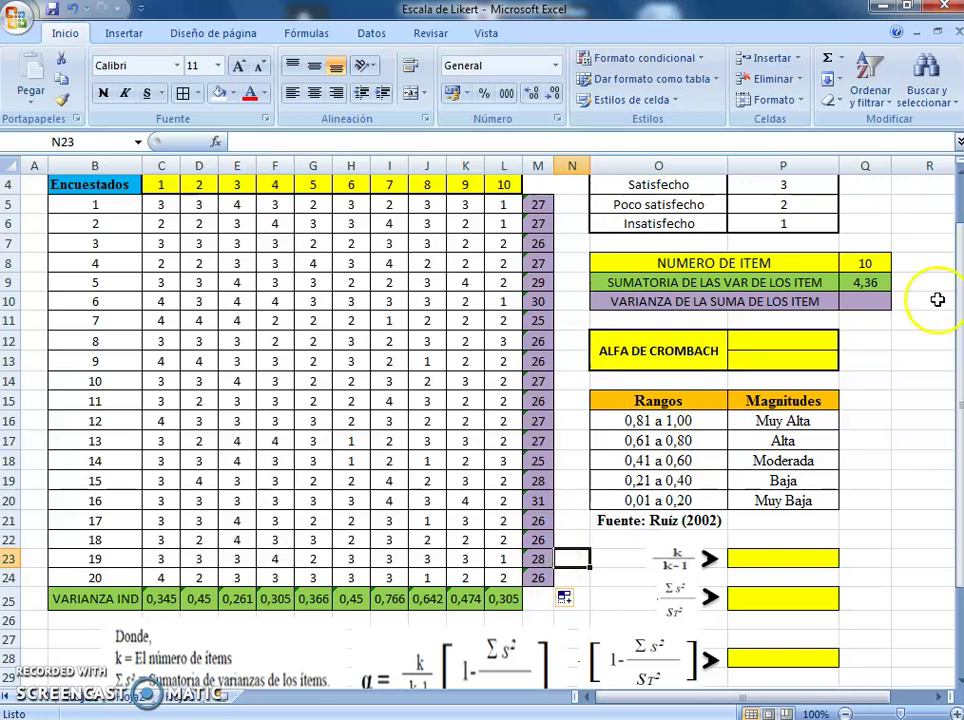
- Enter =VAR(M5:M24) in Q10, giving a total-score variance of 2,42
click(866, 303)
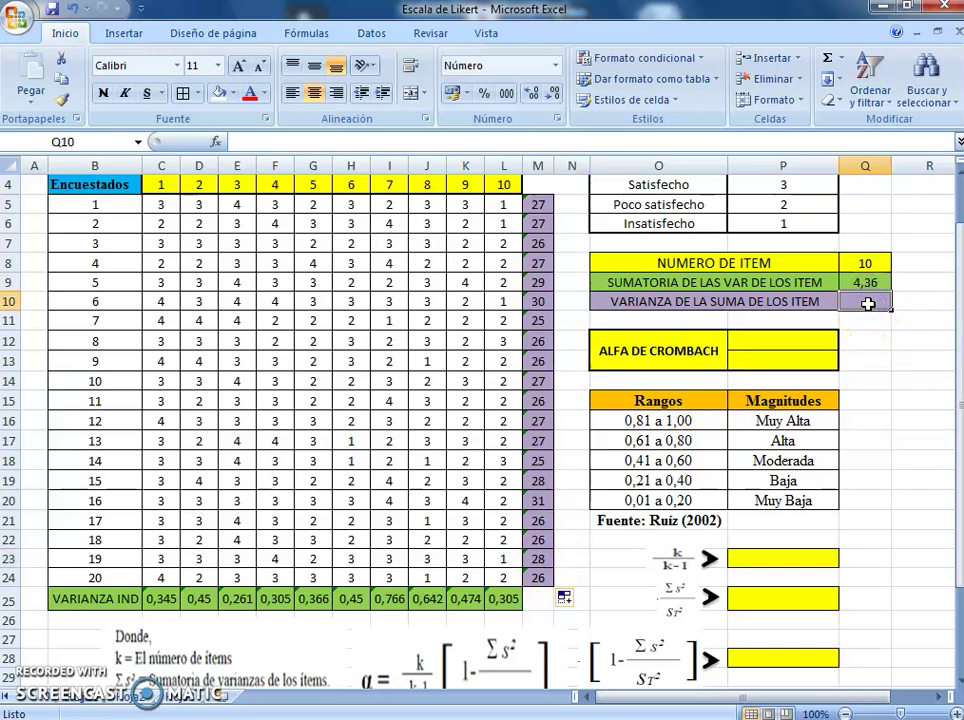
click(245, 143)
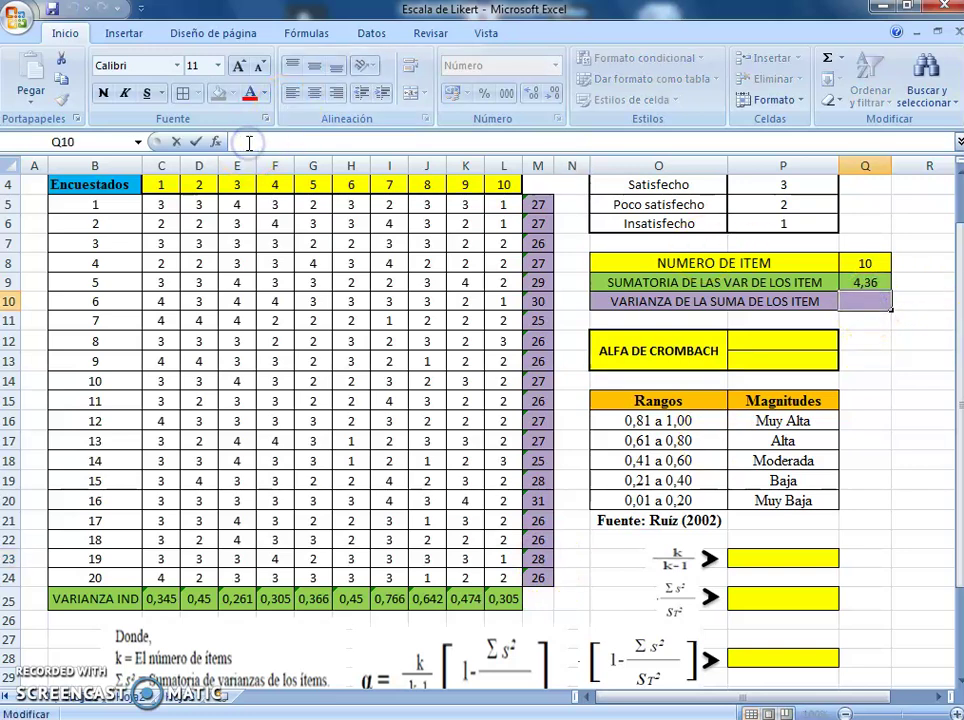
text(=)
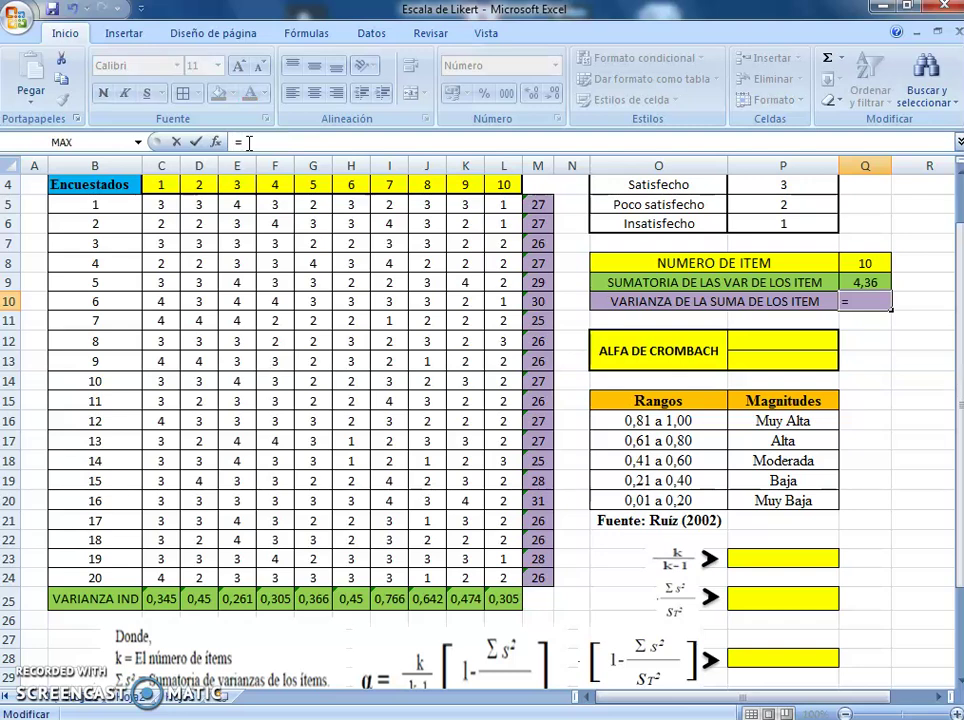
text(var)
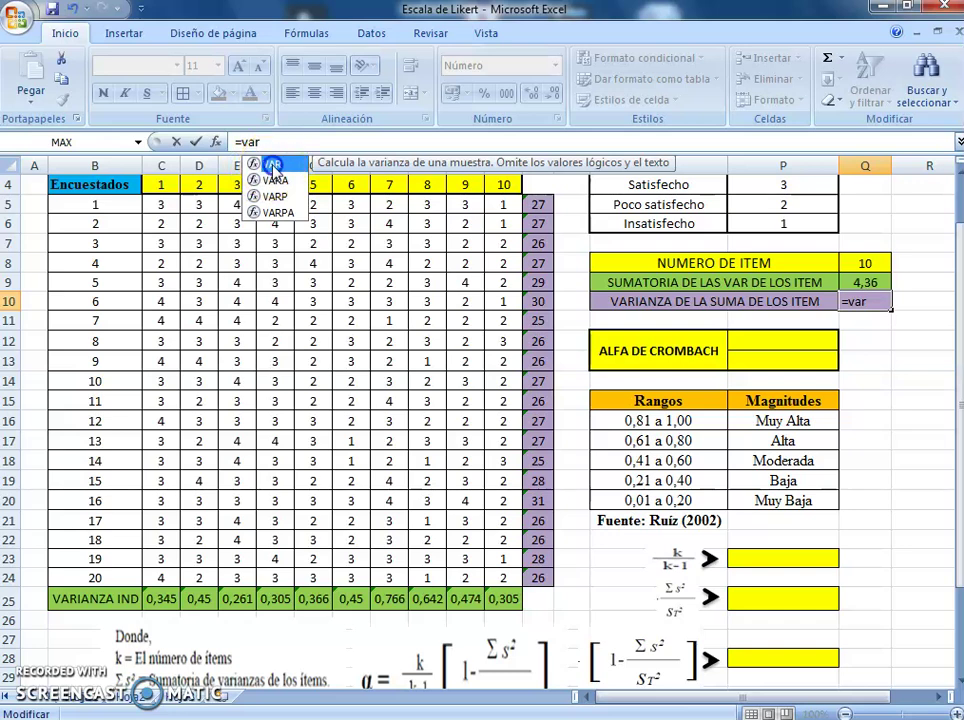
double_click(272, 165)
drag(540, 205, 533, 567)
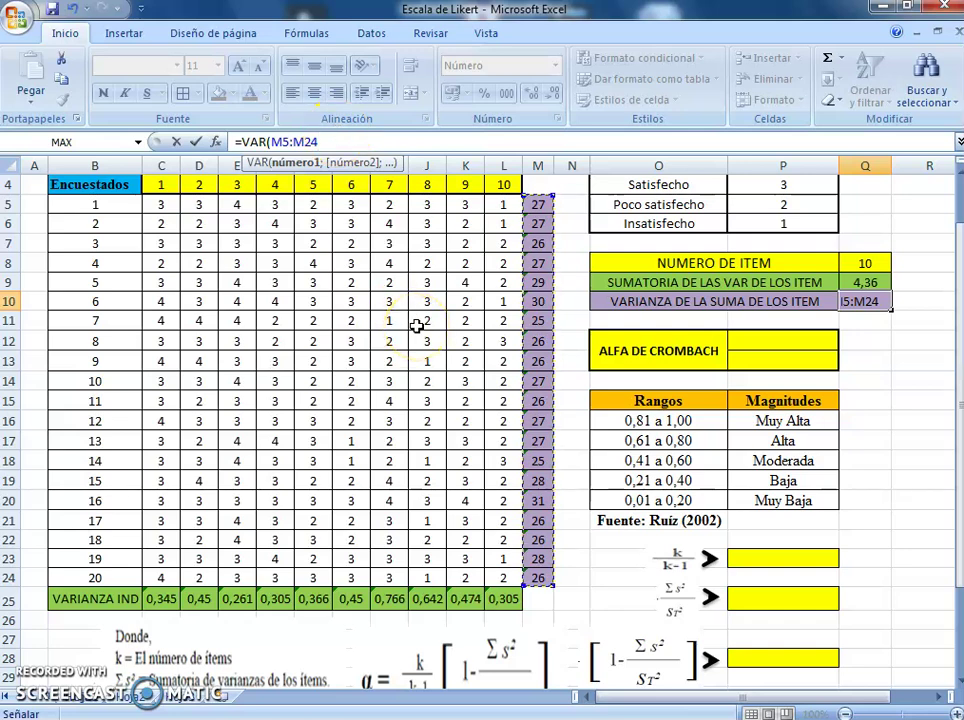
text())
key(Return)
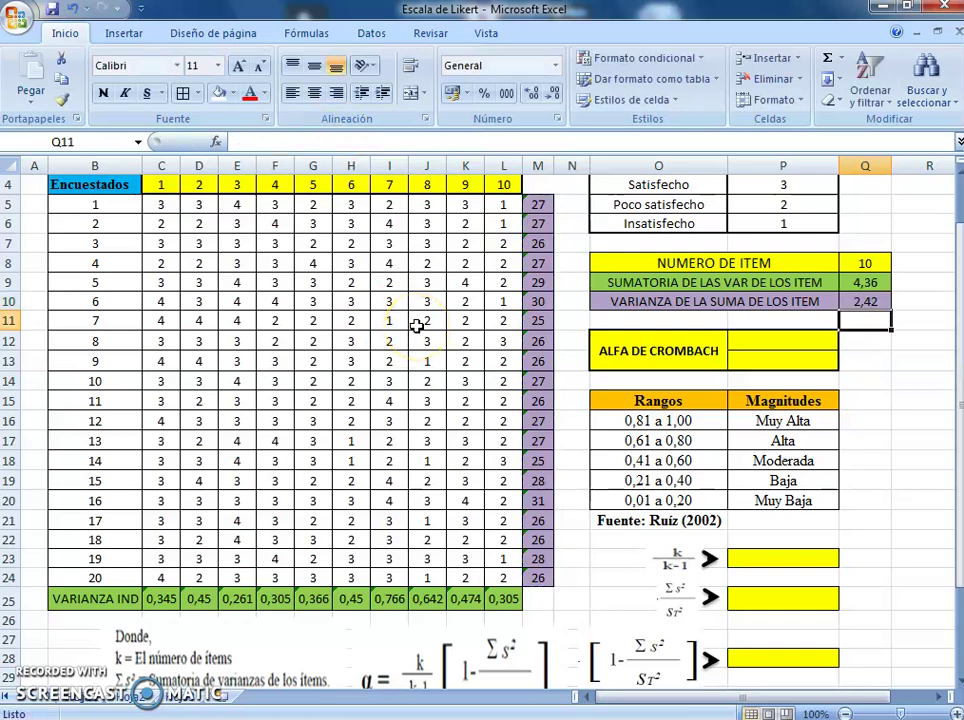
click(870, 302)
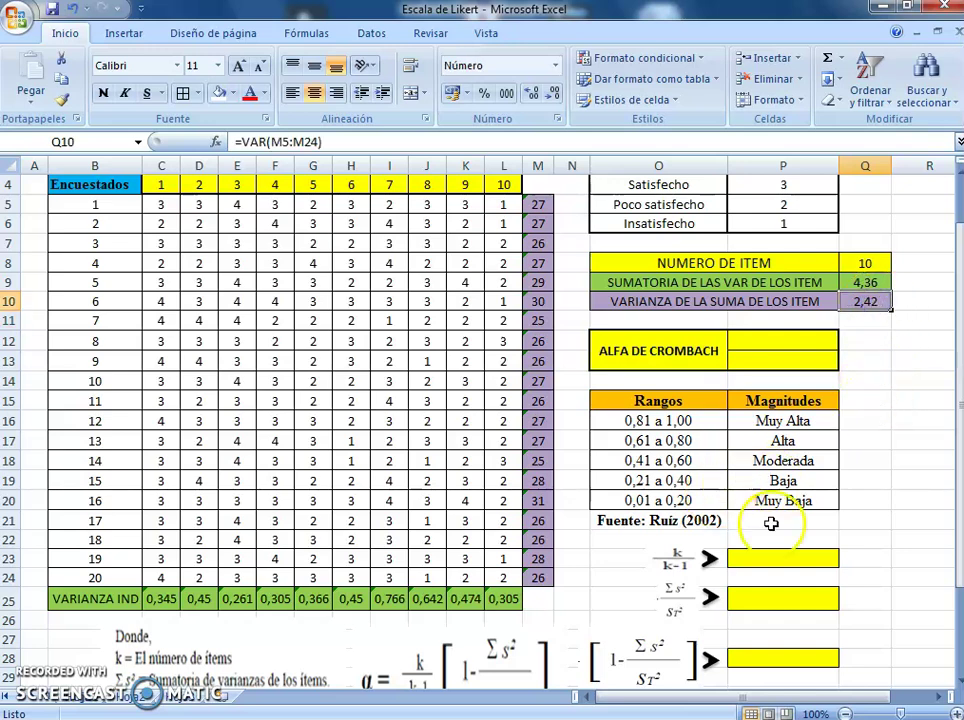
- Enter the k/(k-1) factor =Q8/(Q8-1) in P23, showing 1,11
scroll(740, 545, down, 1)
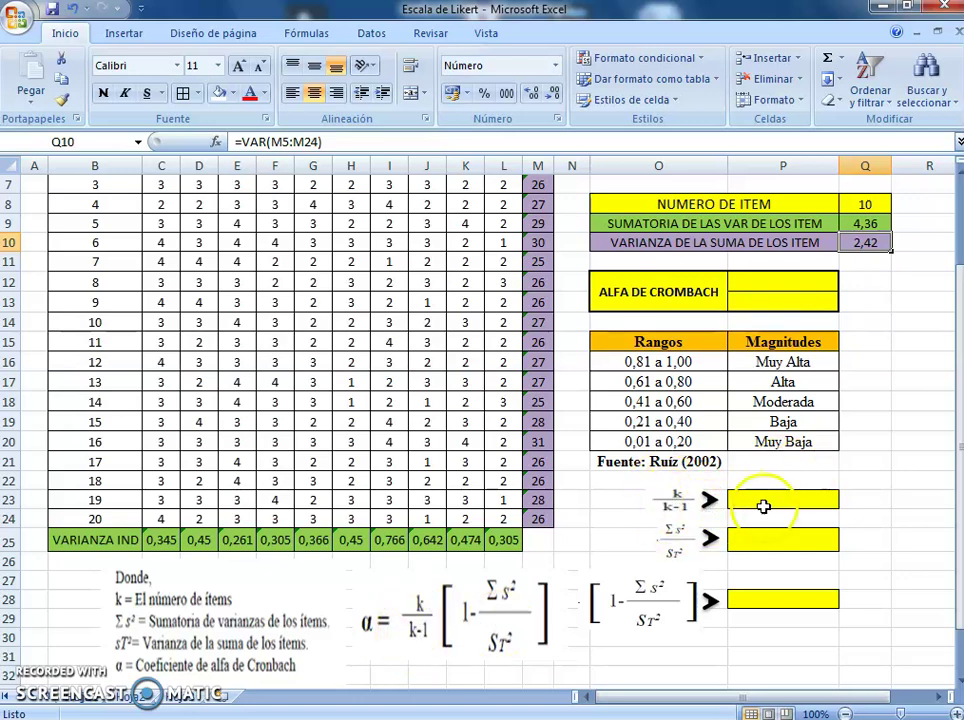
click(762, 500)
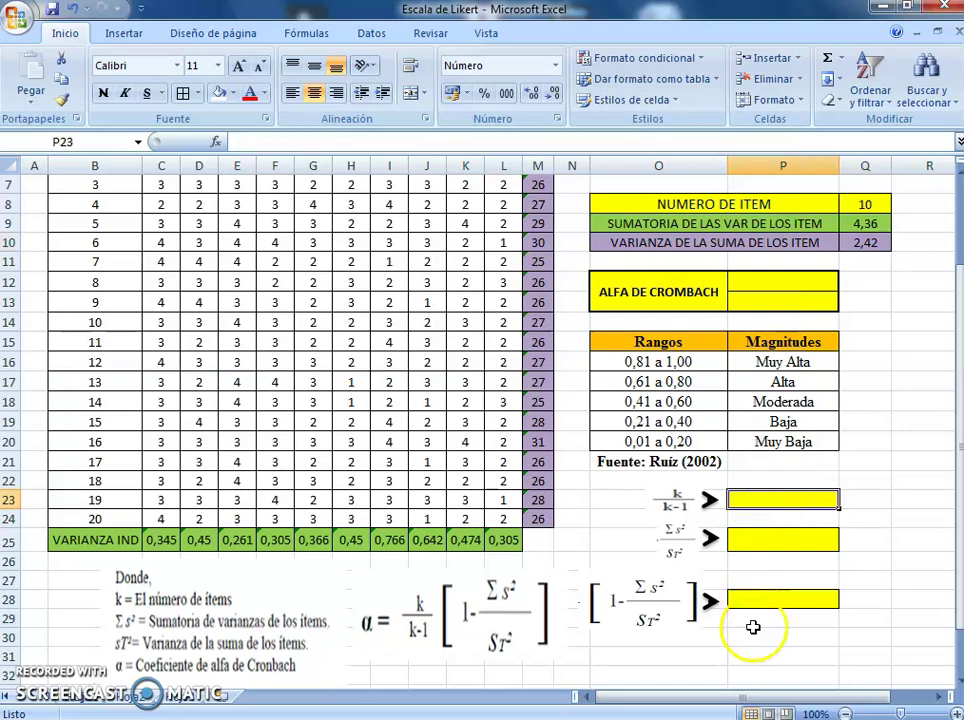
click(256, 141)
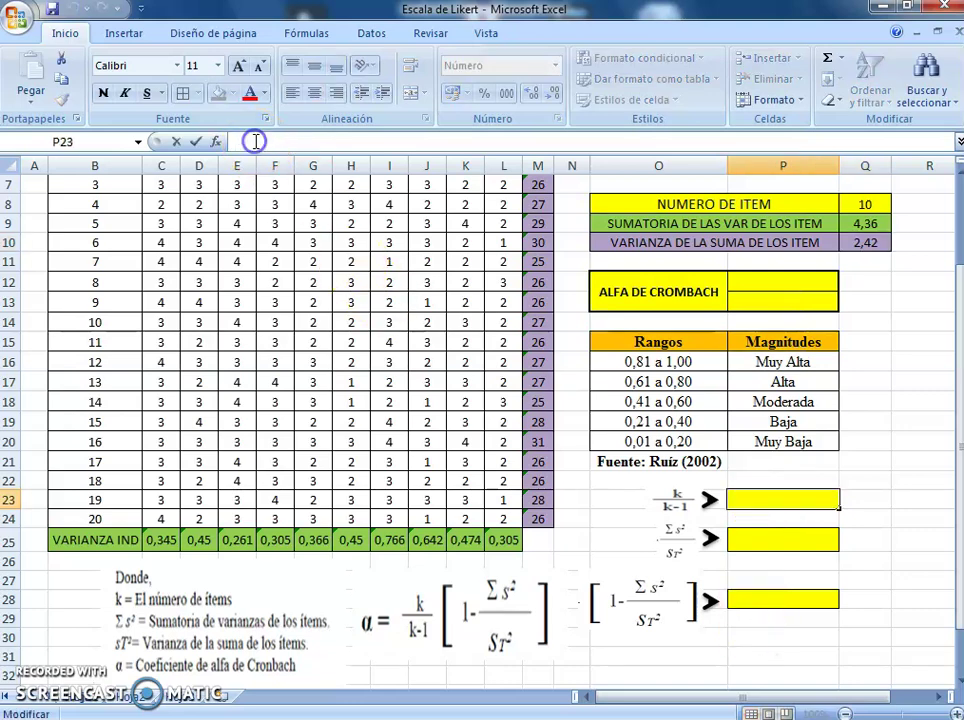
text(=)
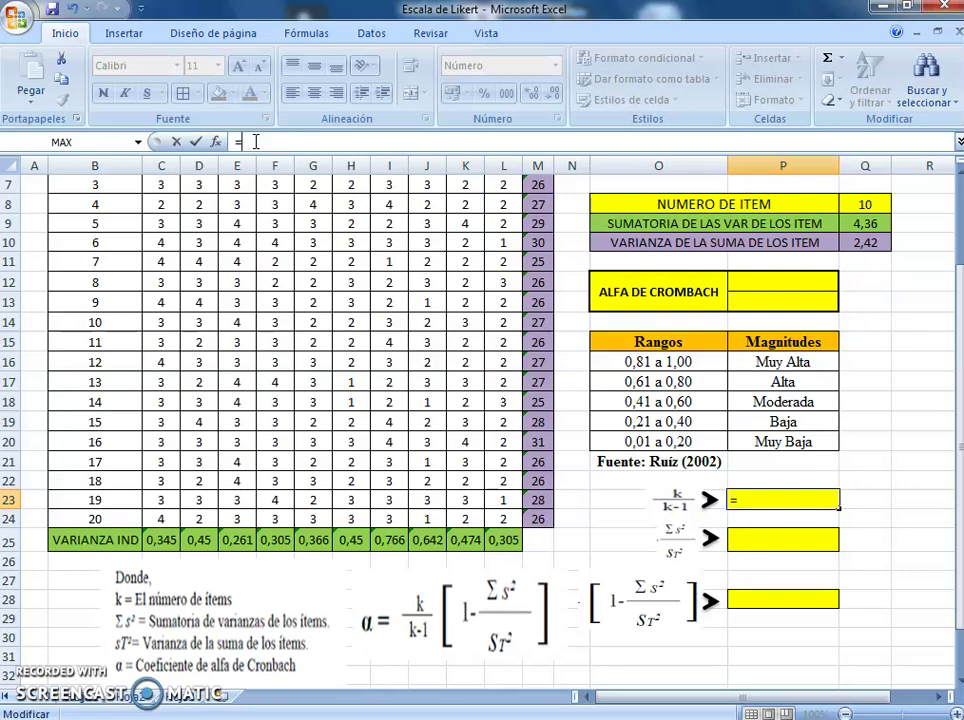
click(867, 202)
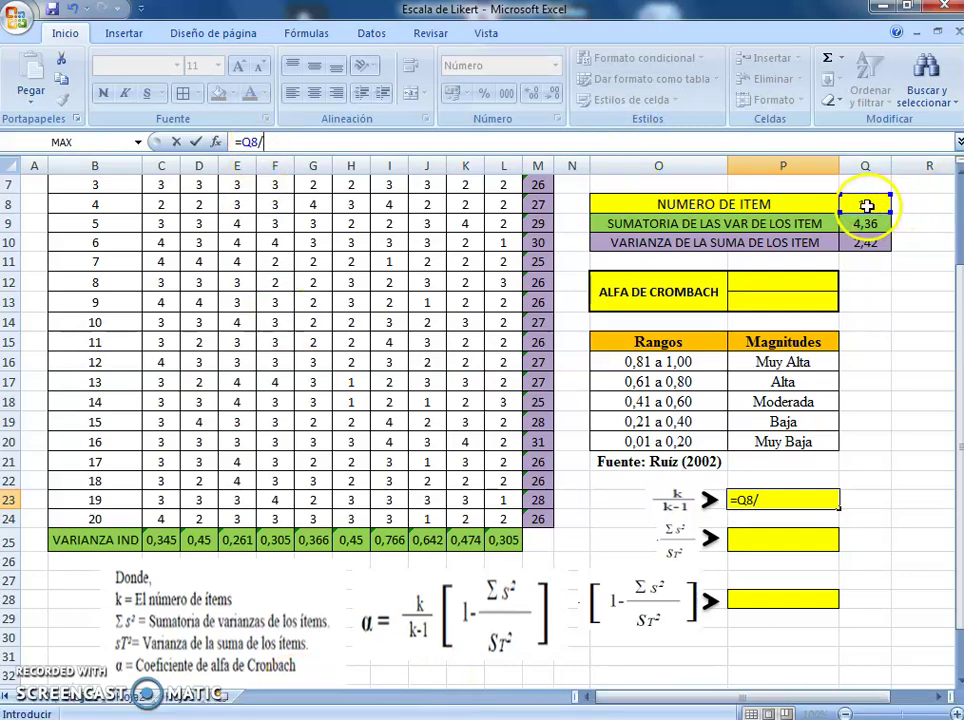
click(865, 205)
text(-1)
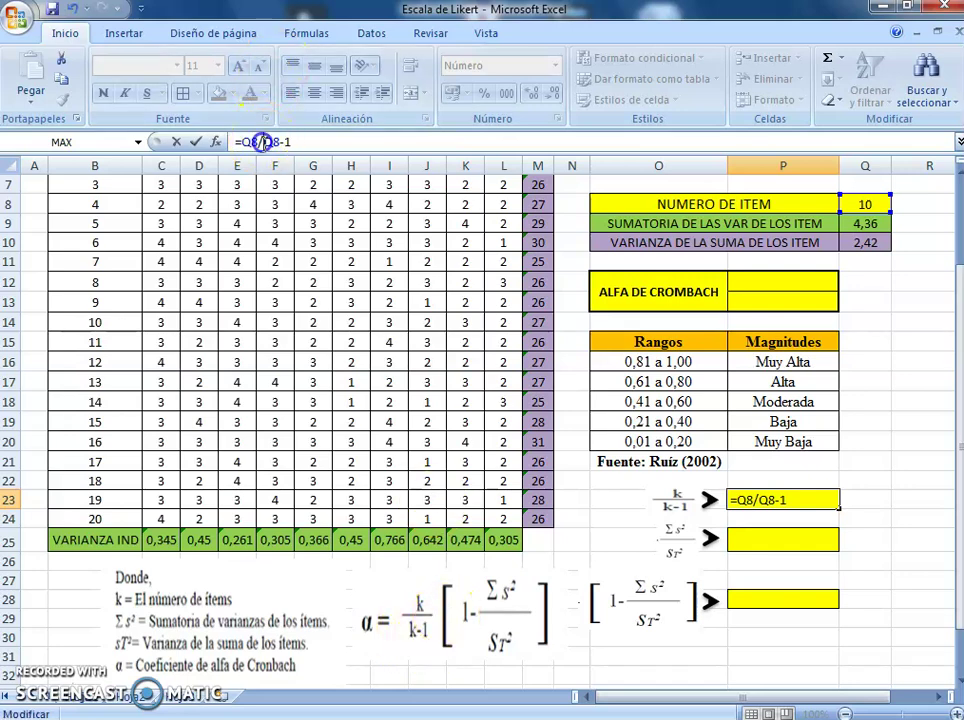
text(()
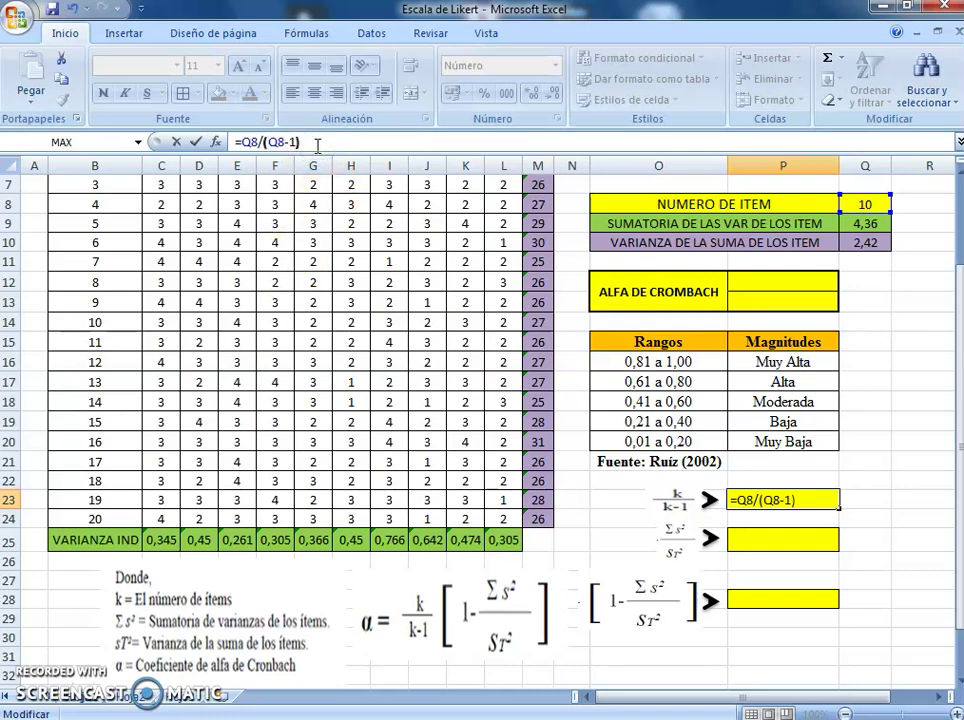
key(Return)
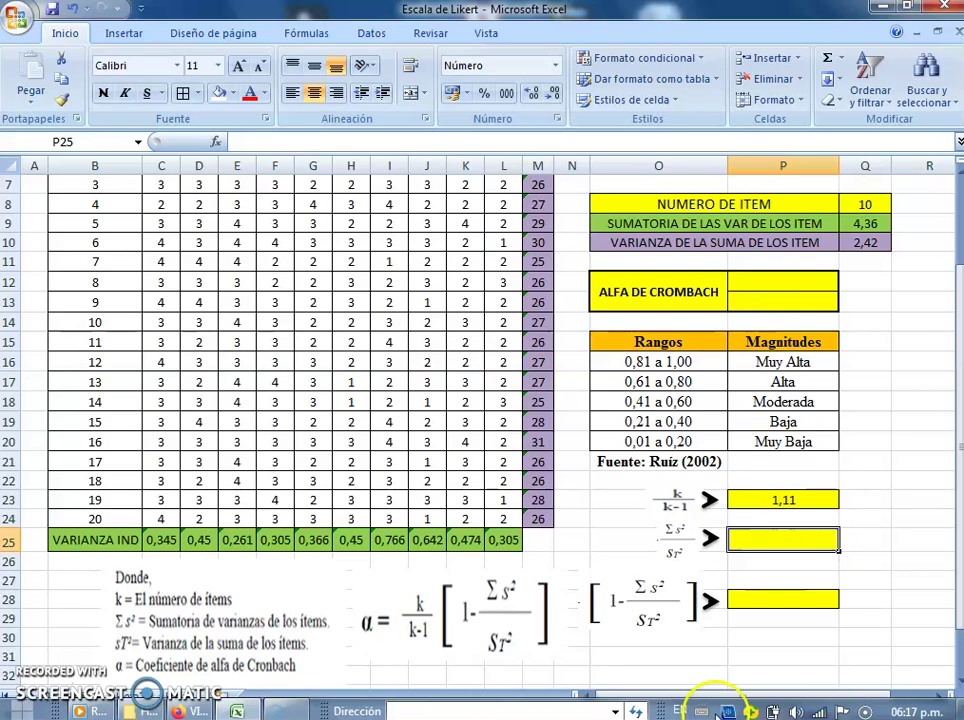
- Enter =Q9/Q10 in P25 for the variance ratio of 1,80
click(253, 142)
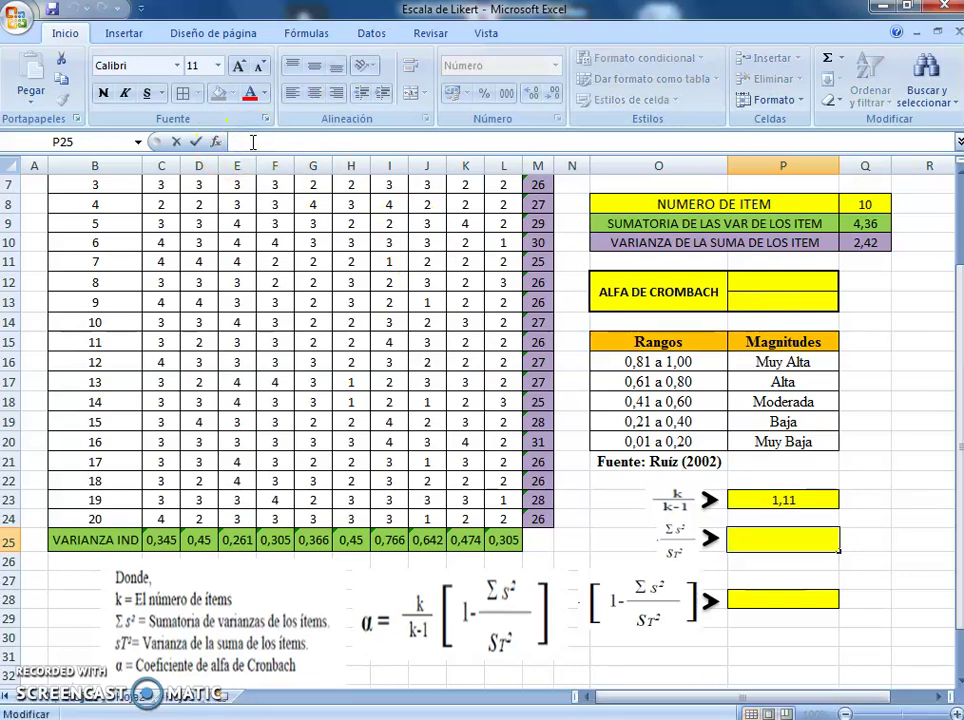
text(=)
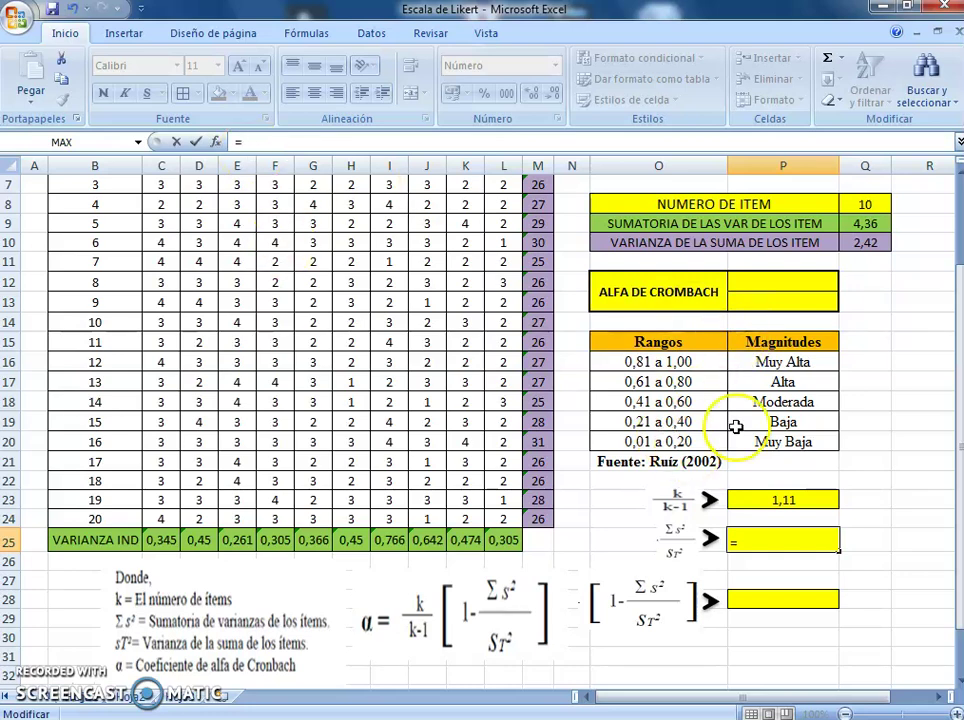
click(867, 225)
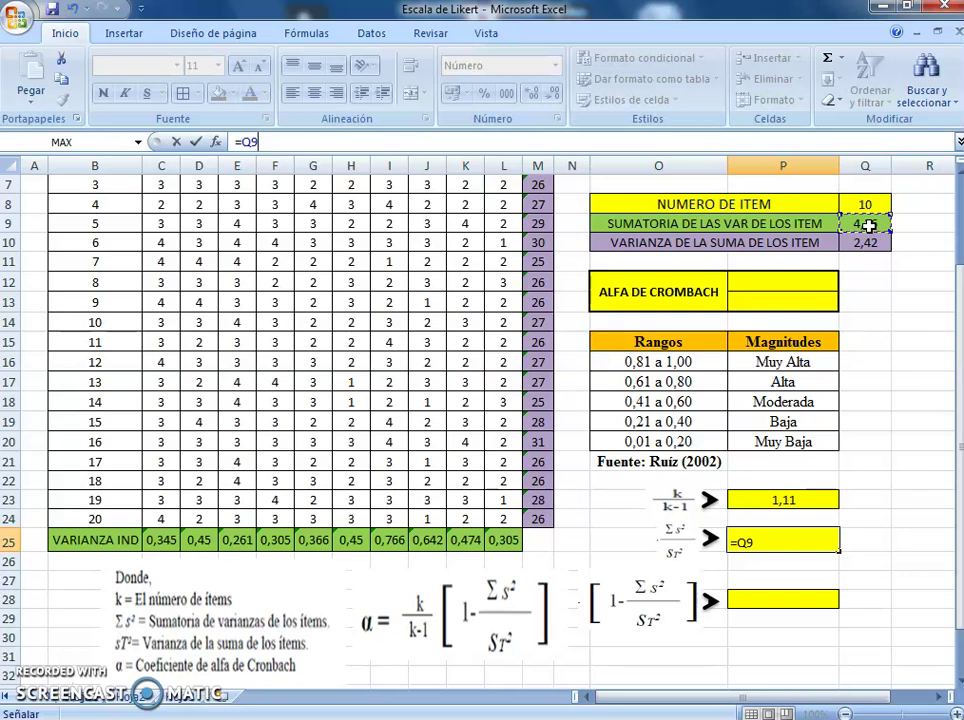
text(/)
click(868, 241)
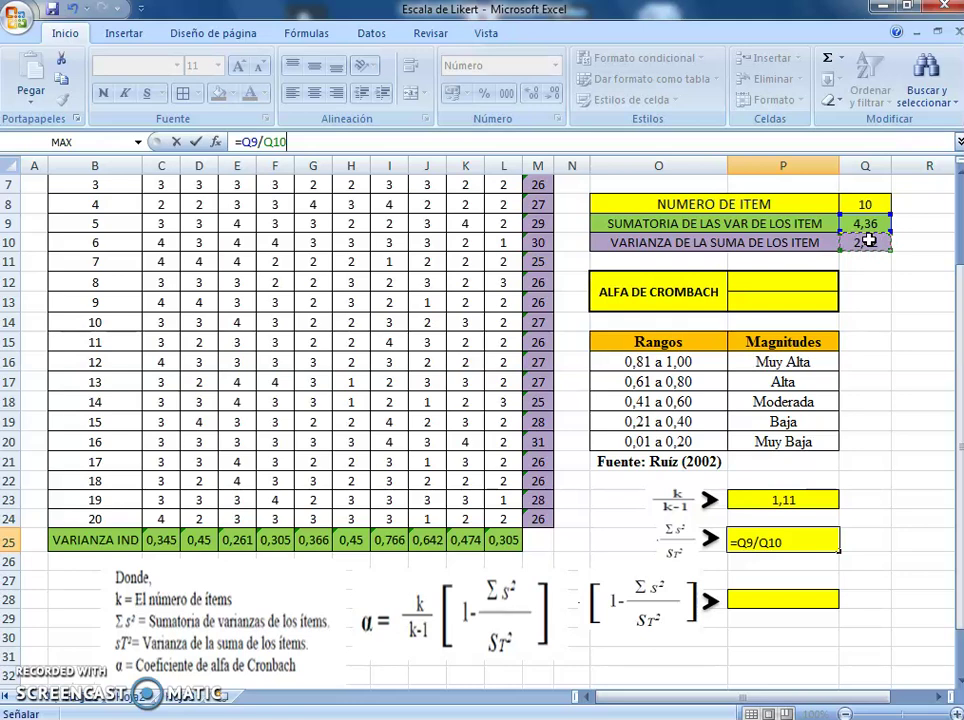
key(Return)
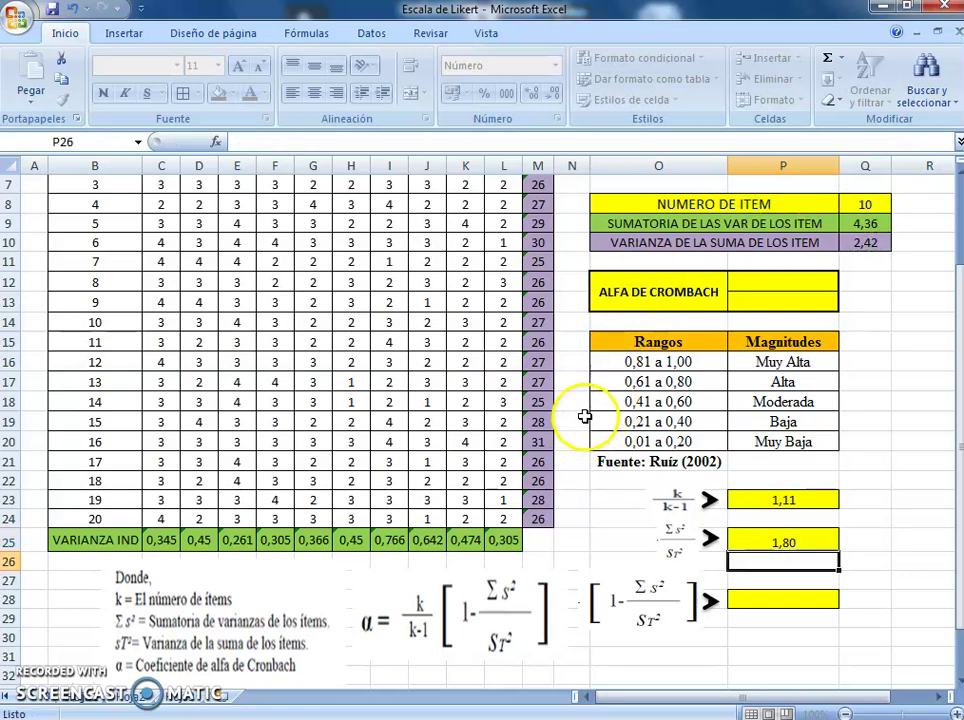
click(783, 542)
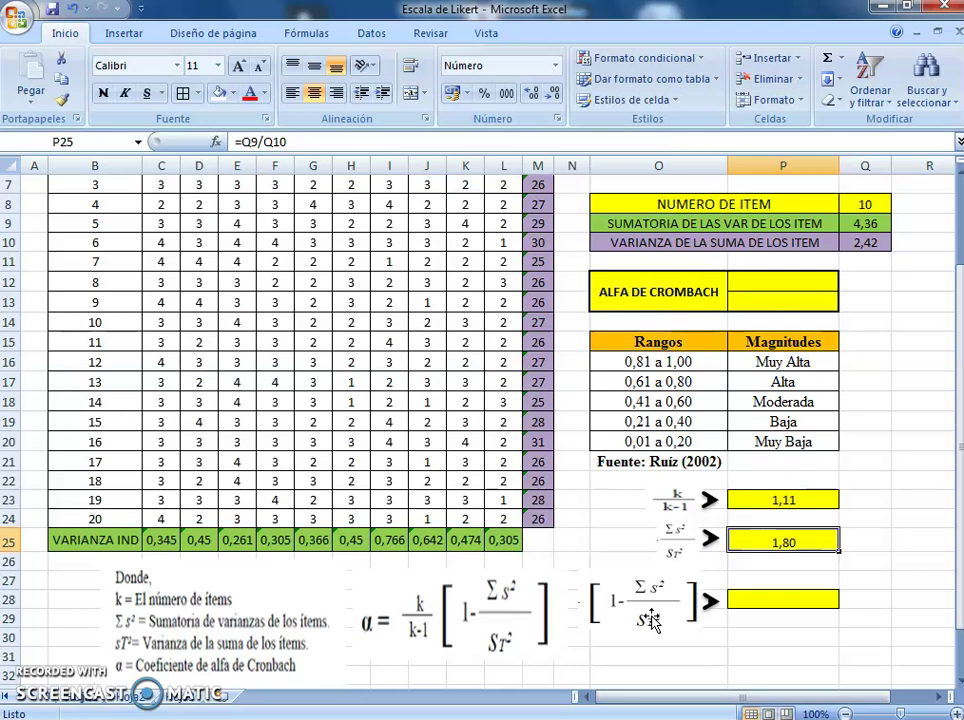
- Enter =abs(1-P25) in P28, giving the bracketed term 0,80
click(771, 603)
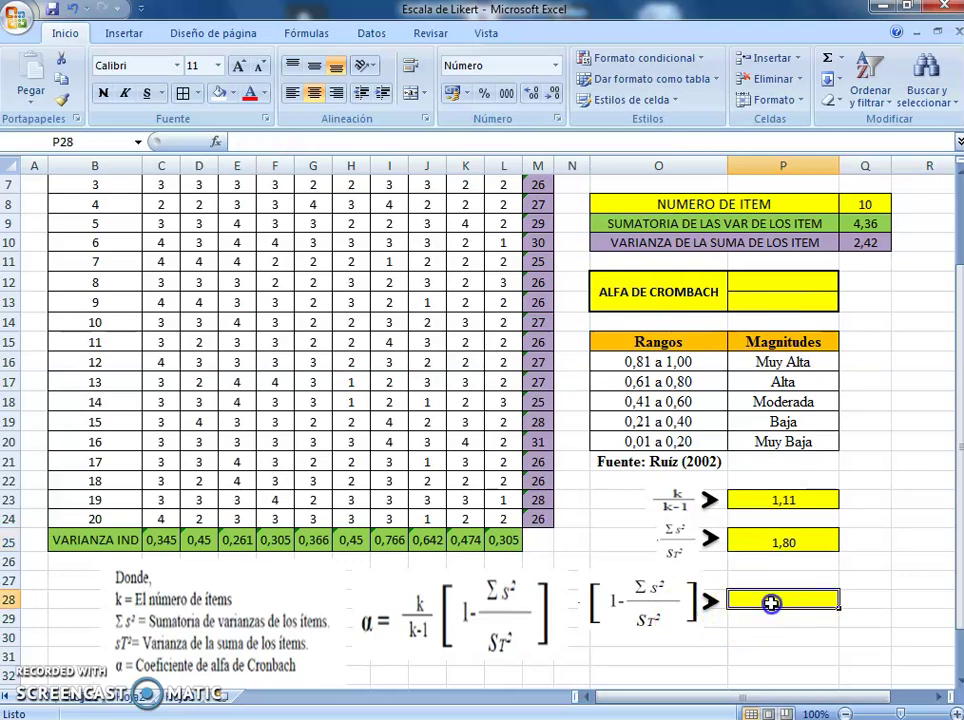
click(245, 143)
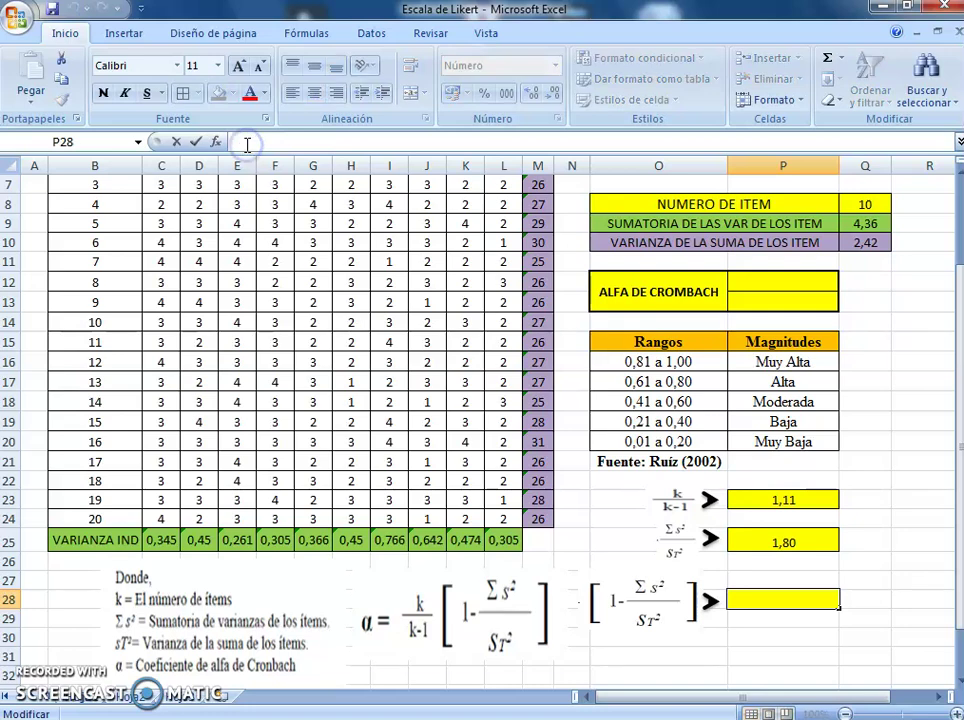
text(=)
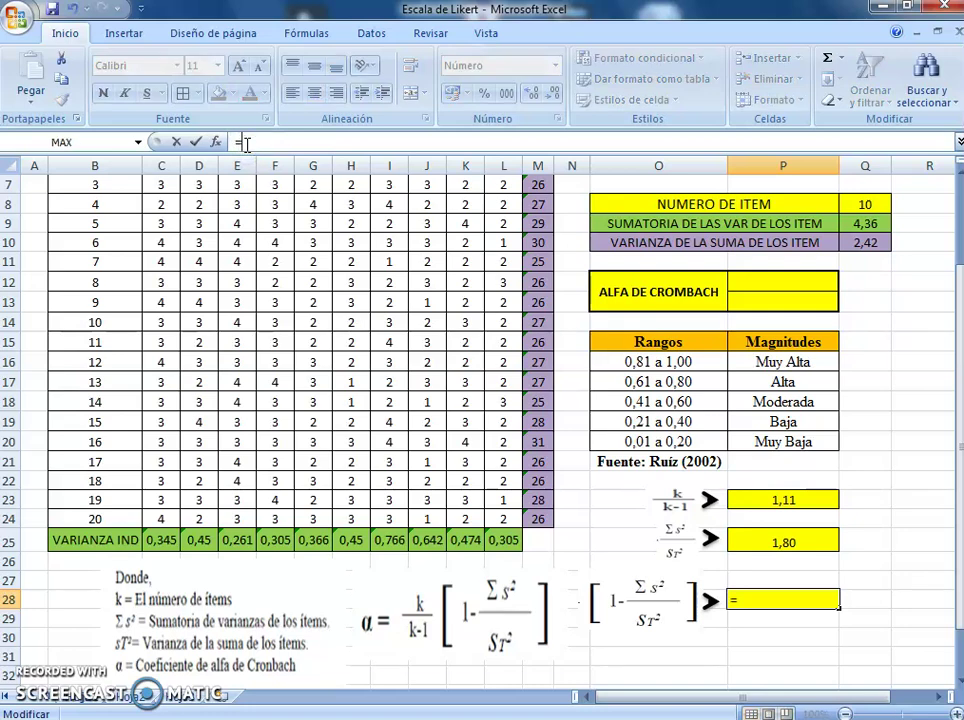
text(abs)
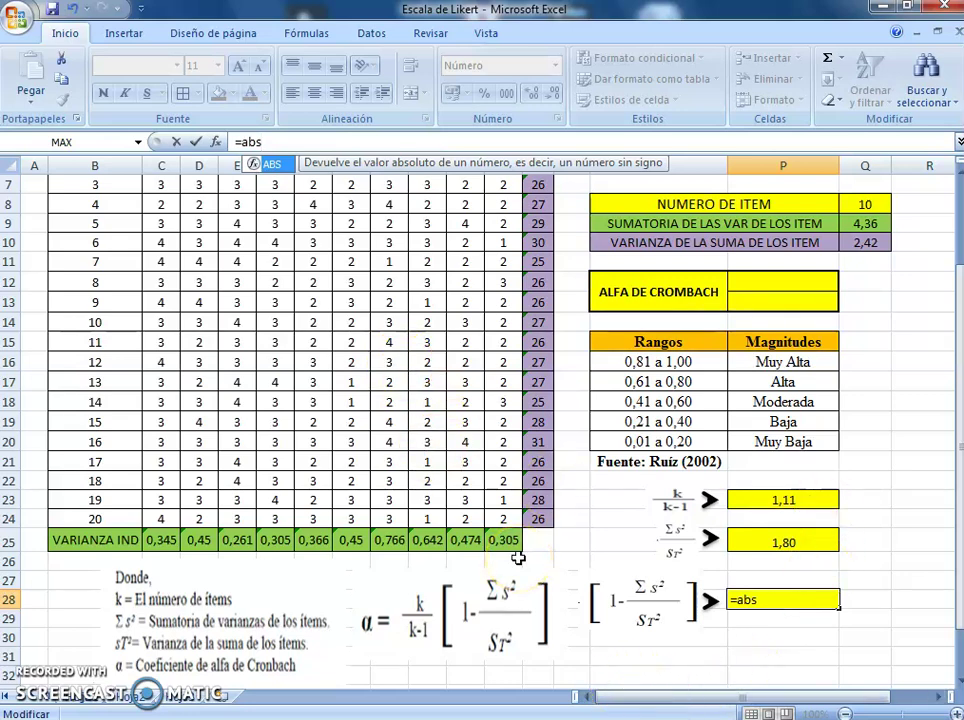
text((1)
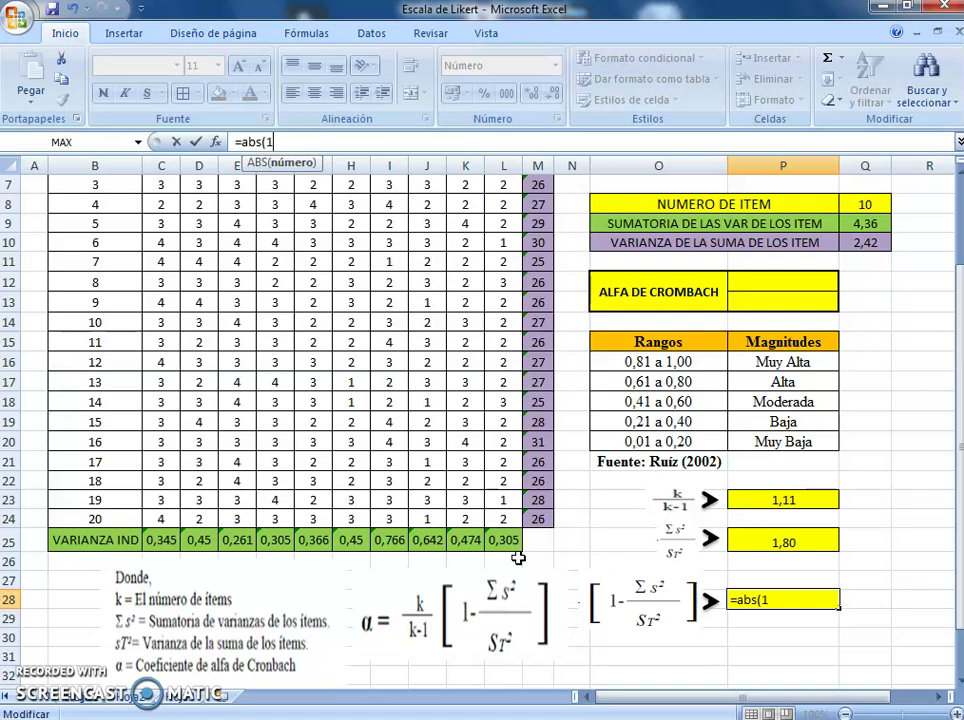
text(-)
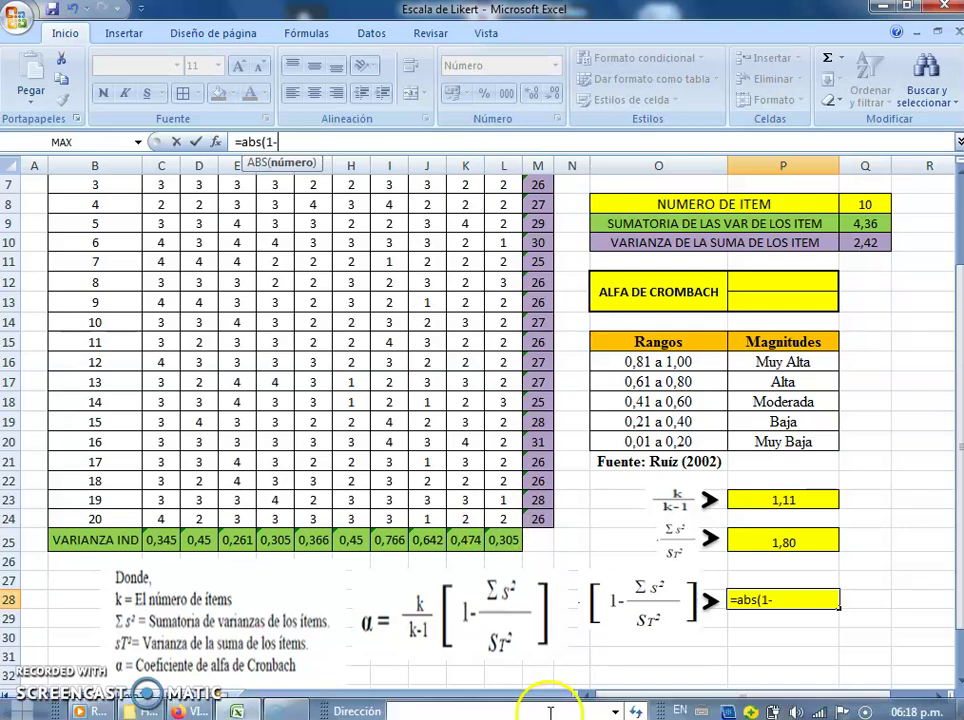
drag(600, 610, 587, 601)
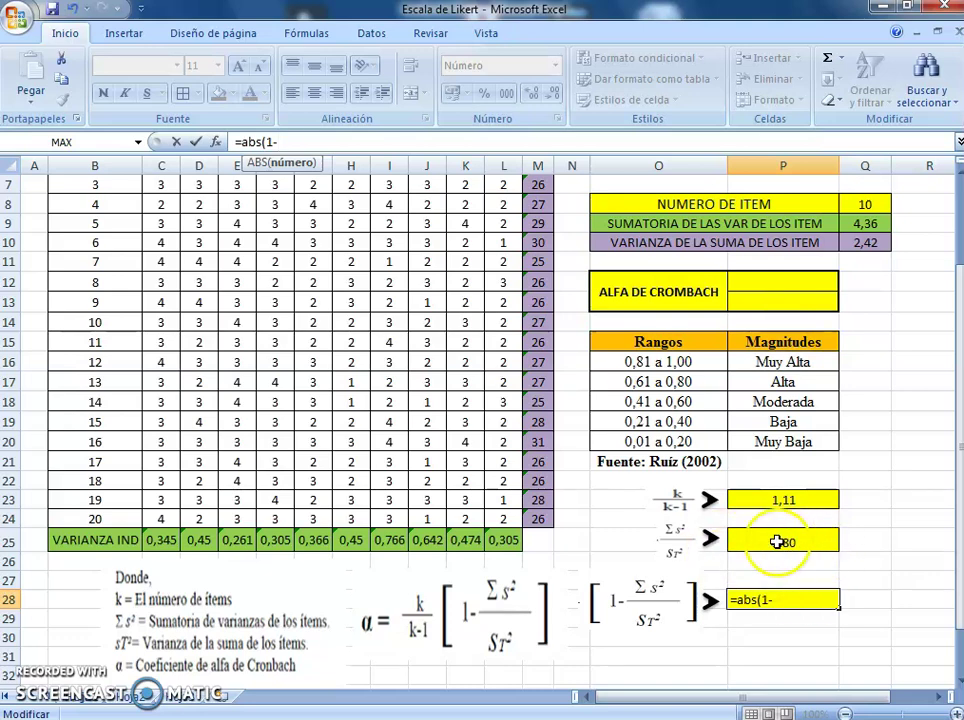
click(777, 542)
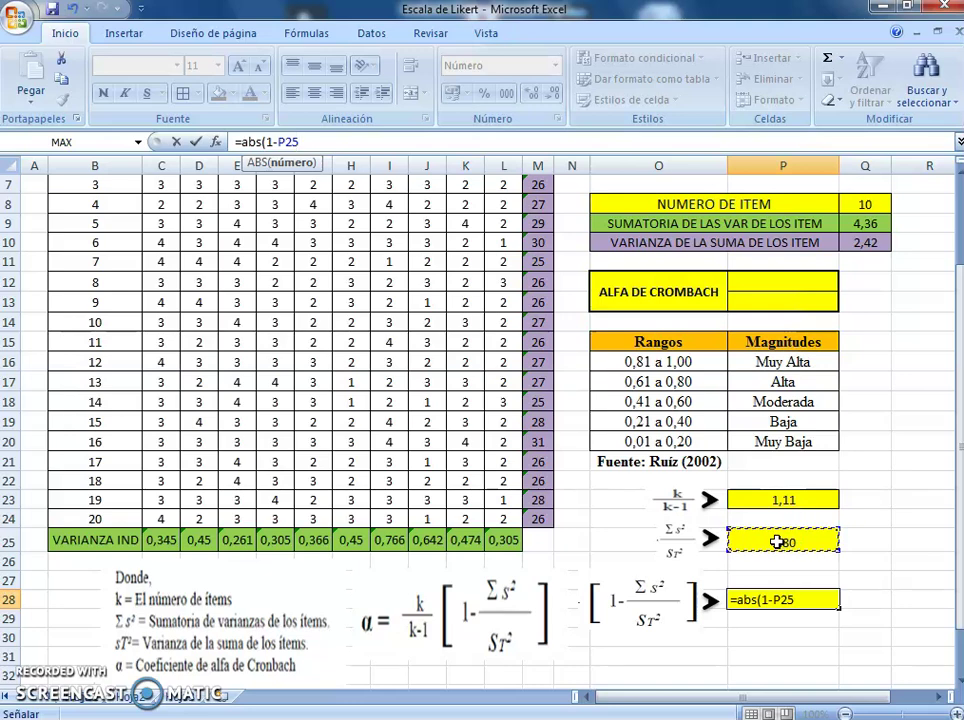
text())
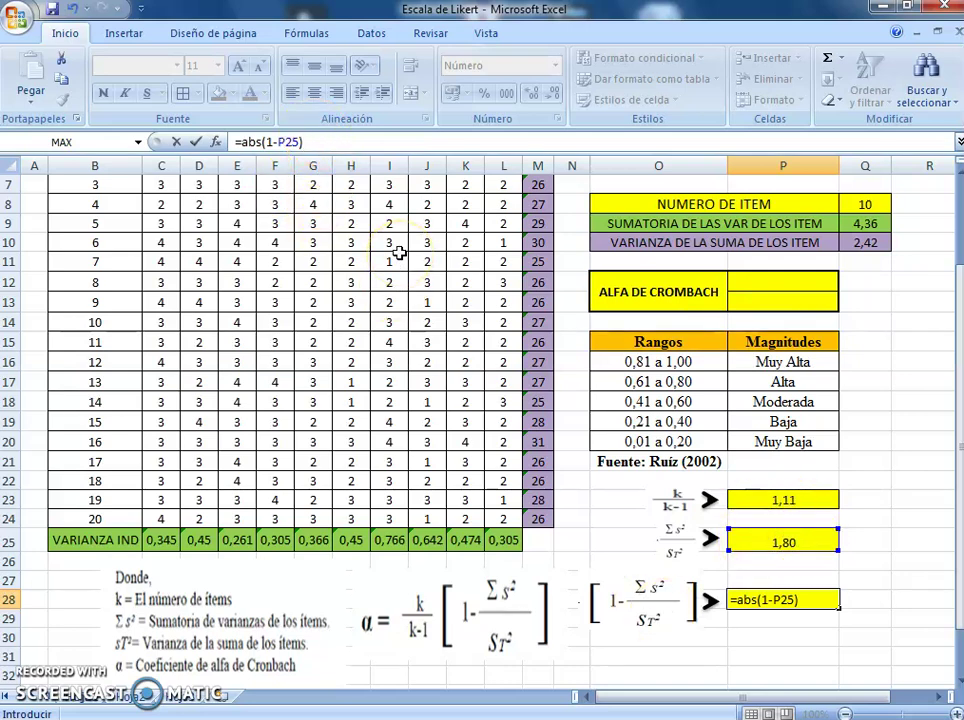
key(Return)
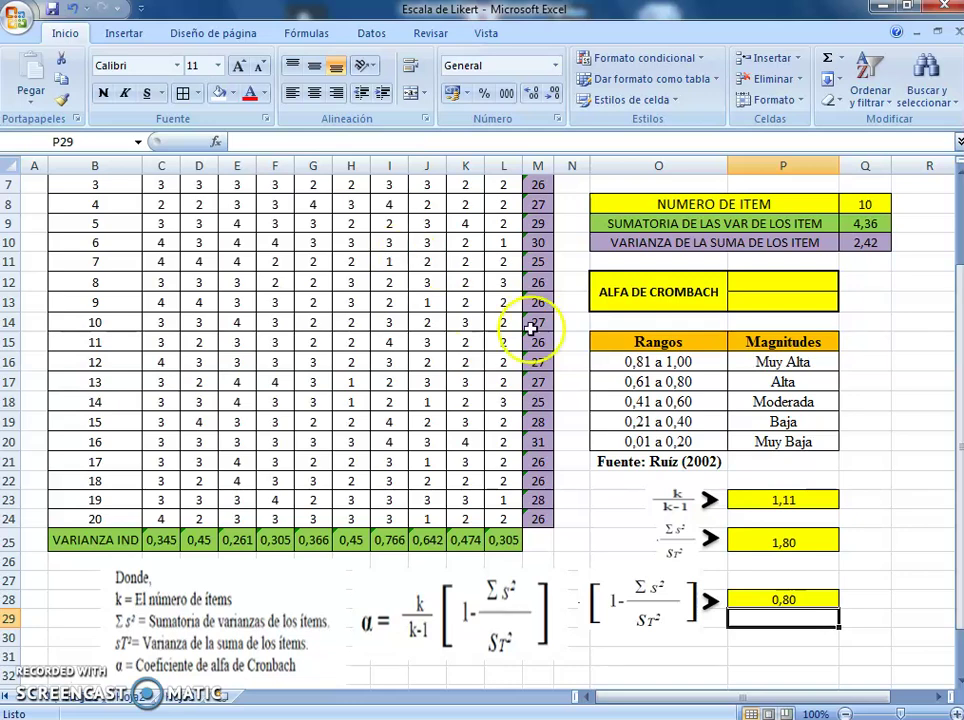
scroll(588, 545, down, 1)
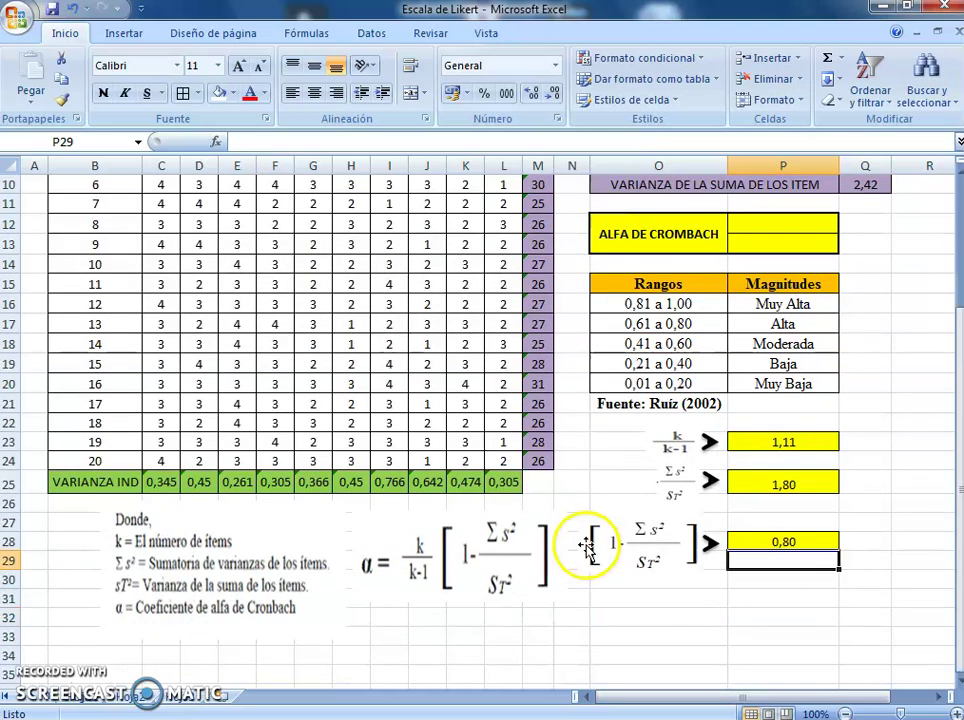
click(573, 618)
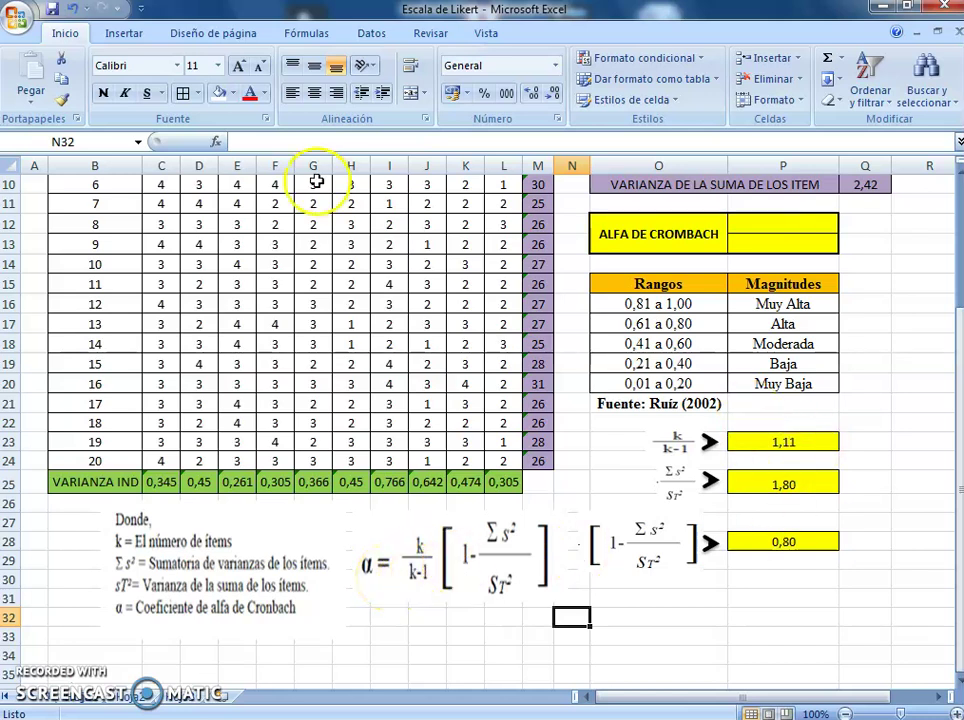
- Enter =P23*P28 in P12 so Cronbach's alpha shows 0,89
scroll(755, 300, up, 2)
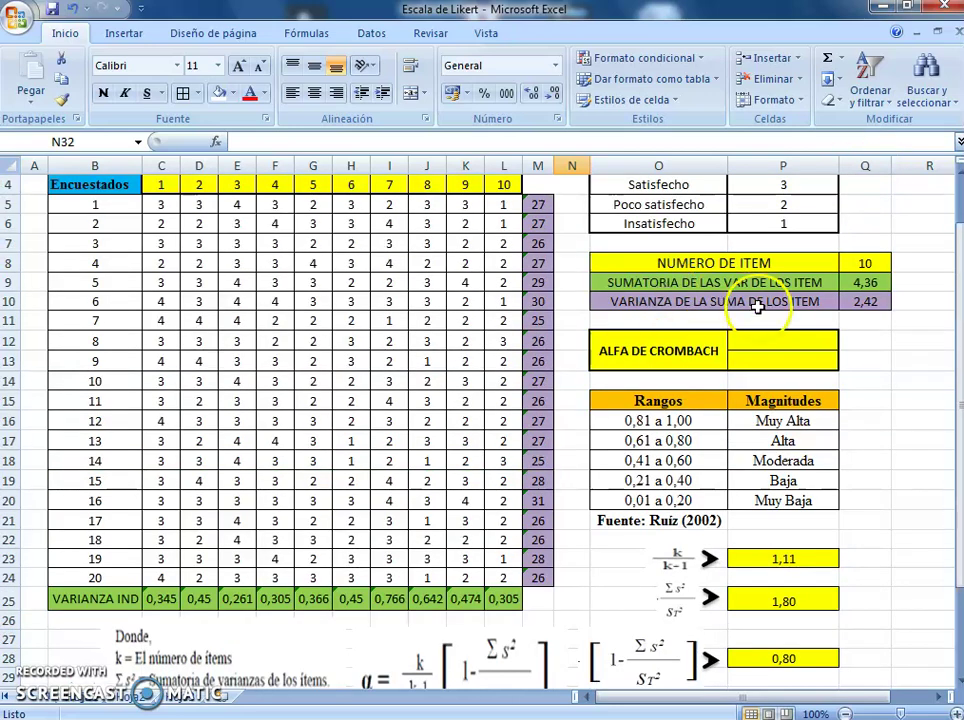
click(769, 344)
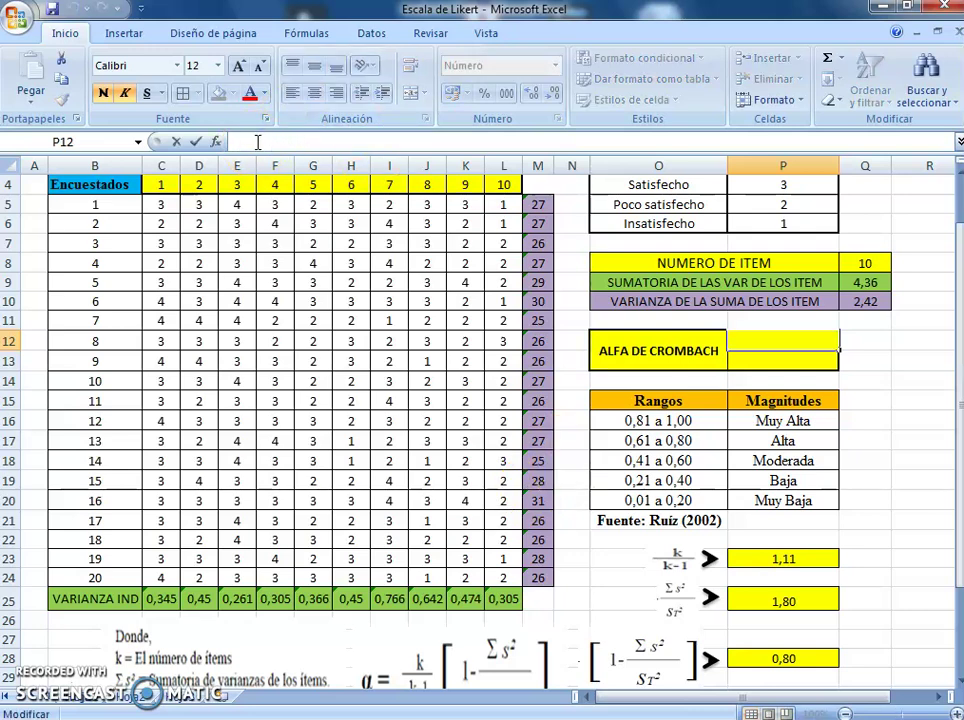
text(=)
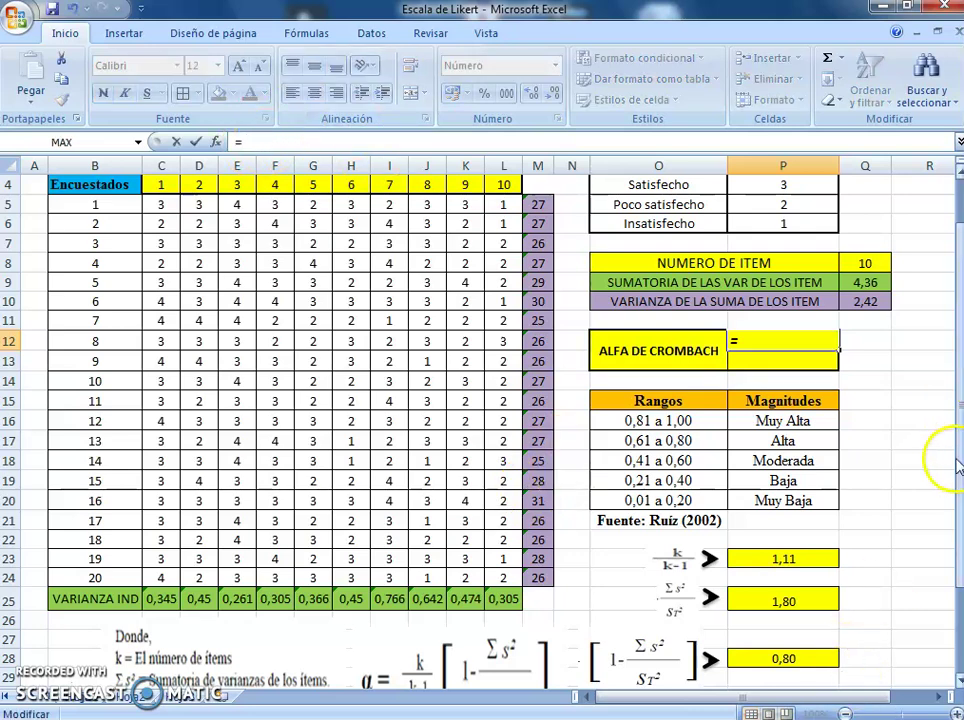
drag(957, 461, 957, 492)
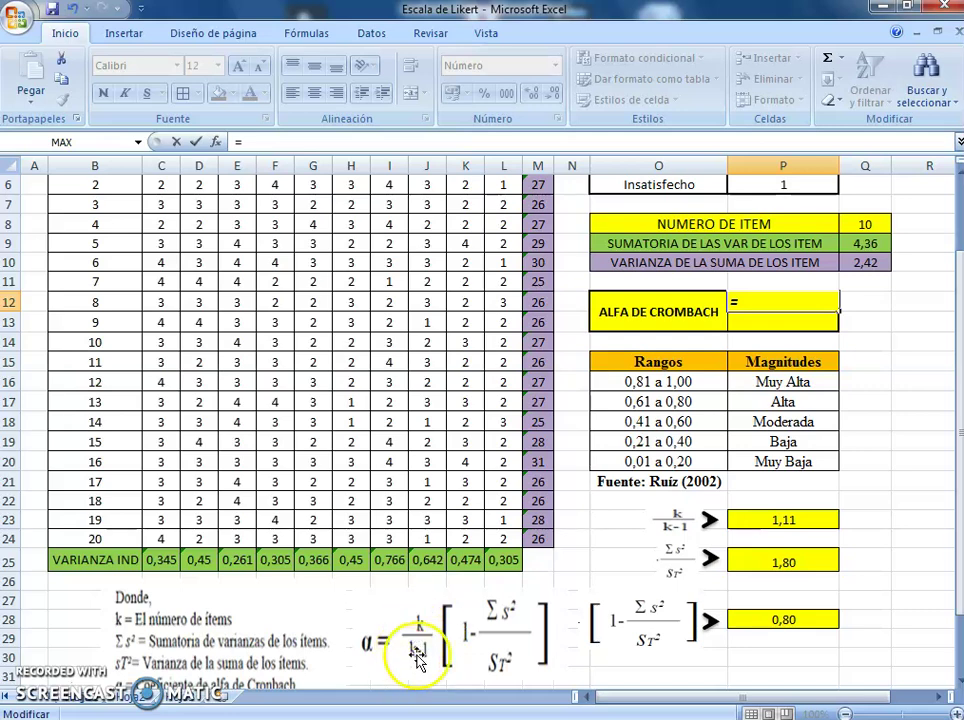
click(773, 522)
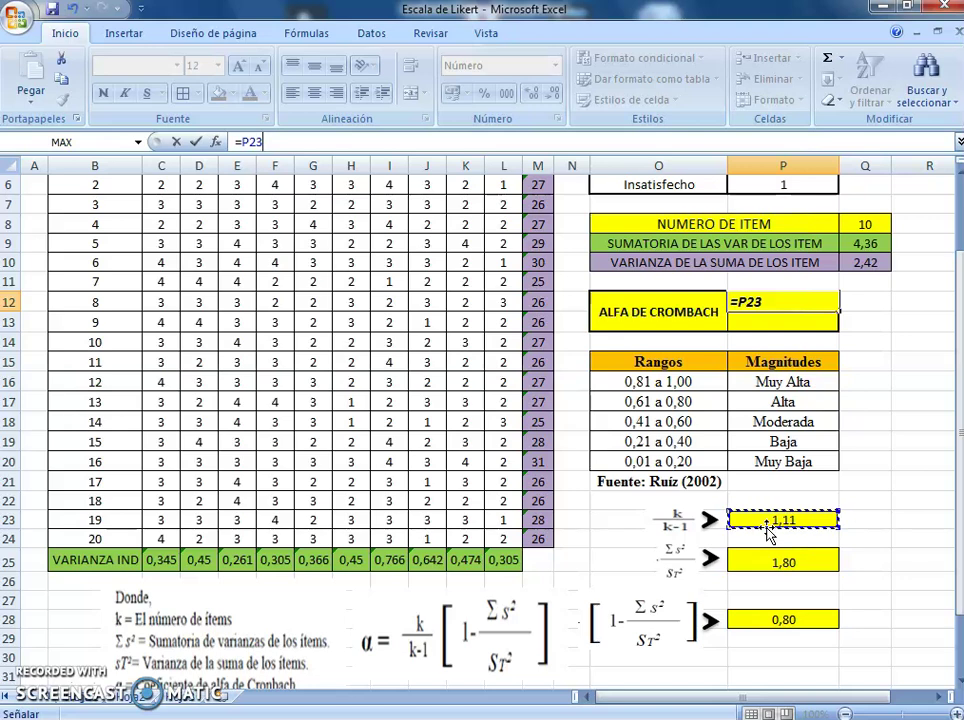
text(*)
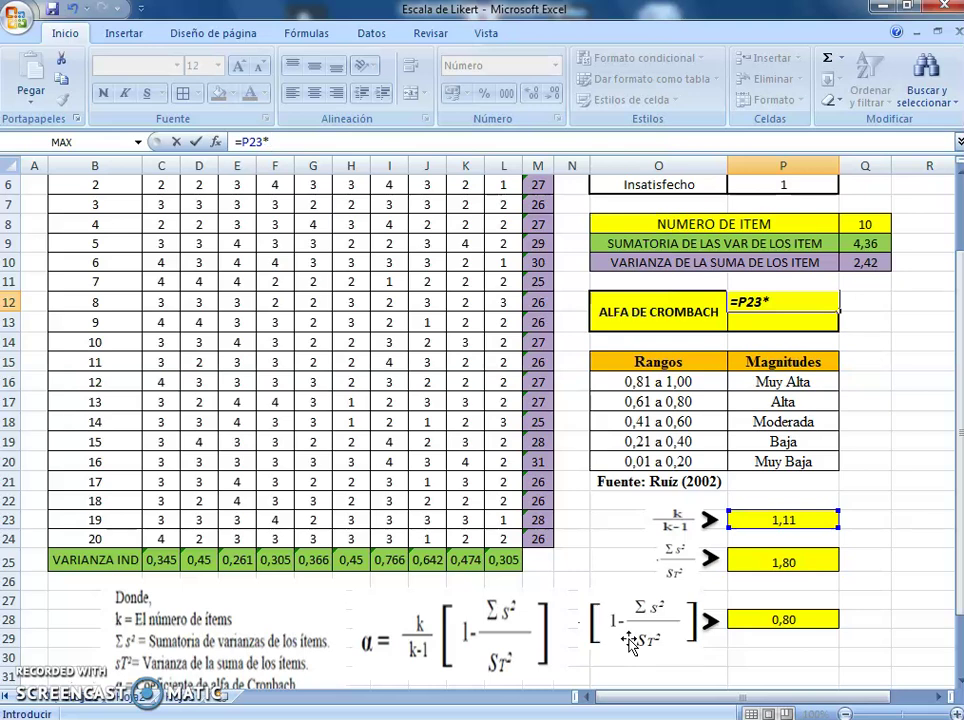
drag(727, 620, 785, 620)
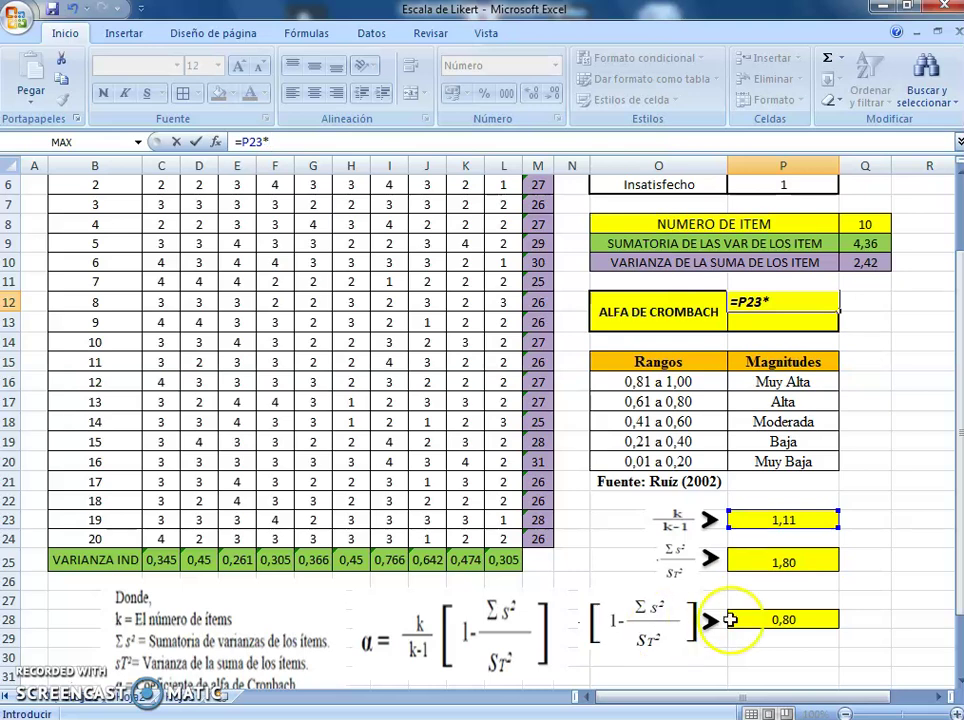
click(785, 619)
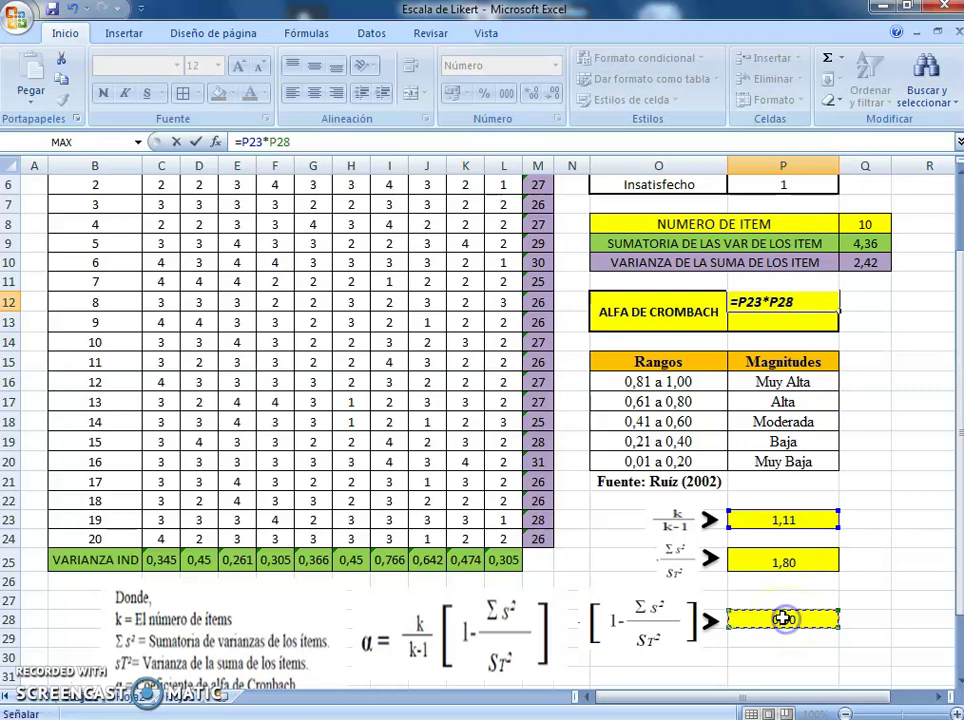
key(Return)
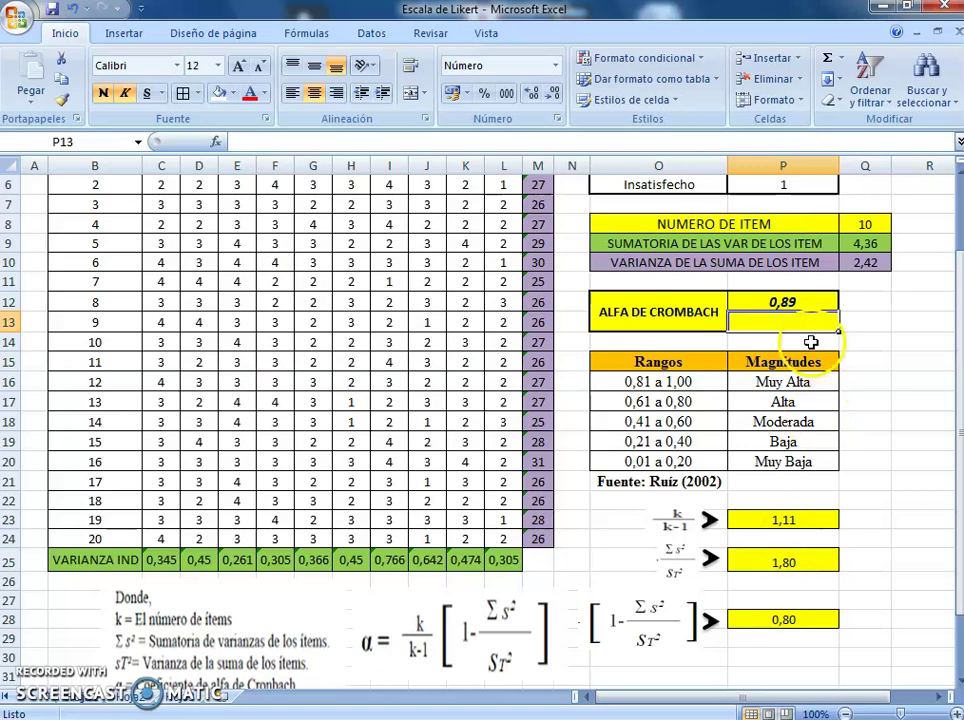
click(781, 300)
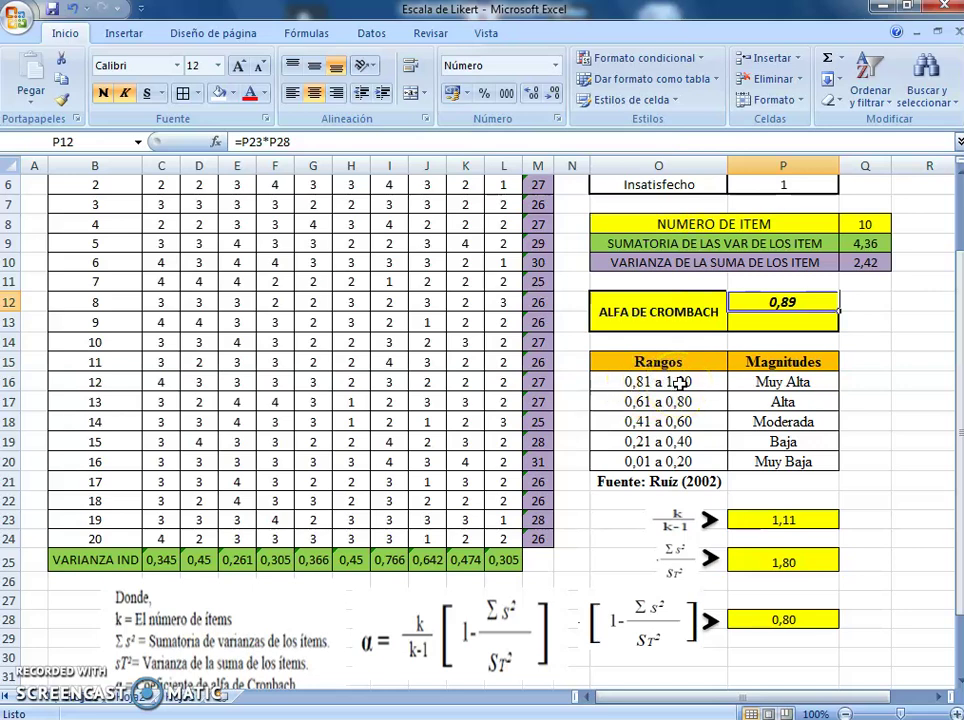
click(779, 381)
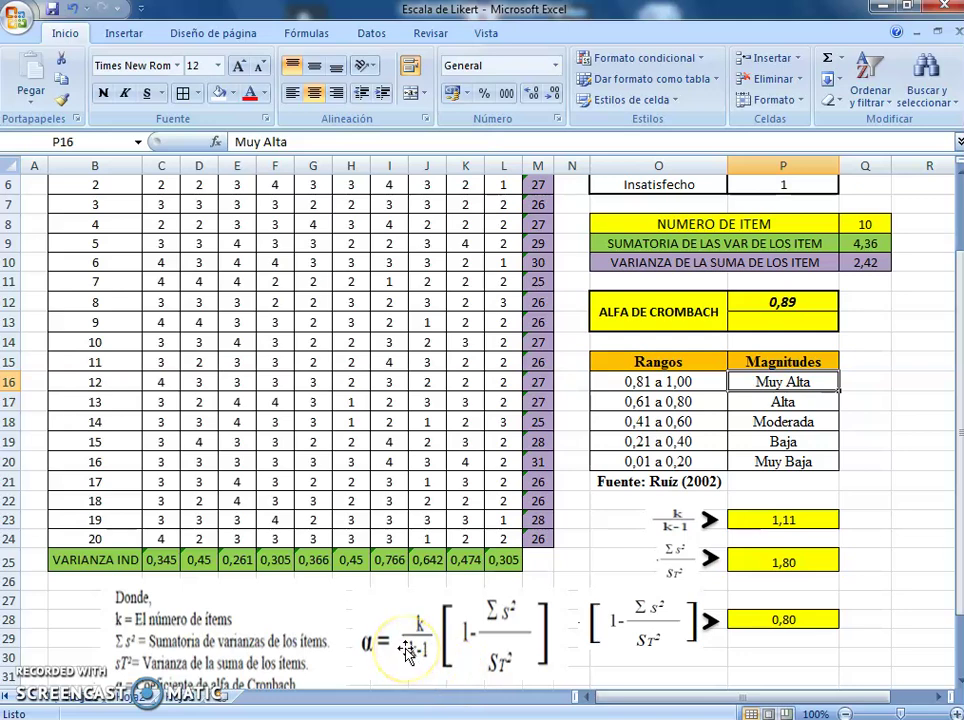
click(769, 322)
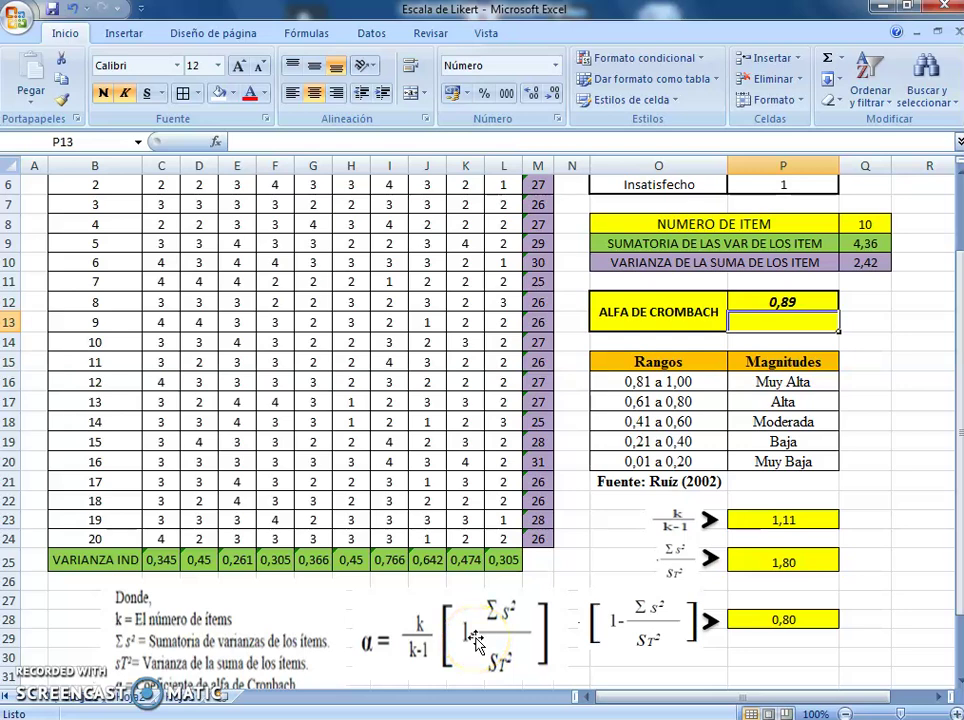
- Begin P13's formula by dividing Q8 by Q8 minus
click(249, 141)
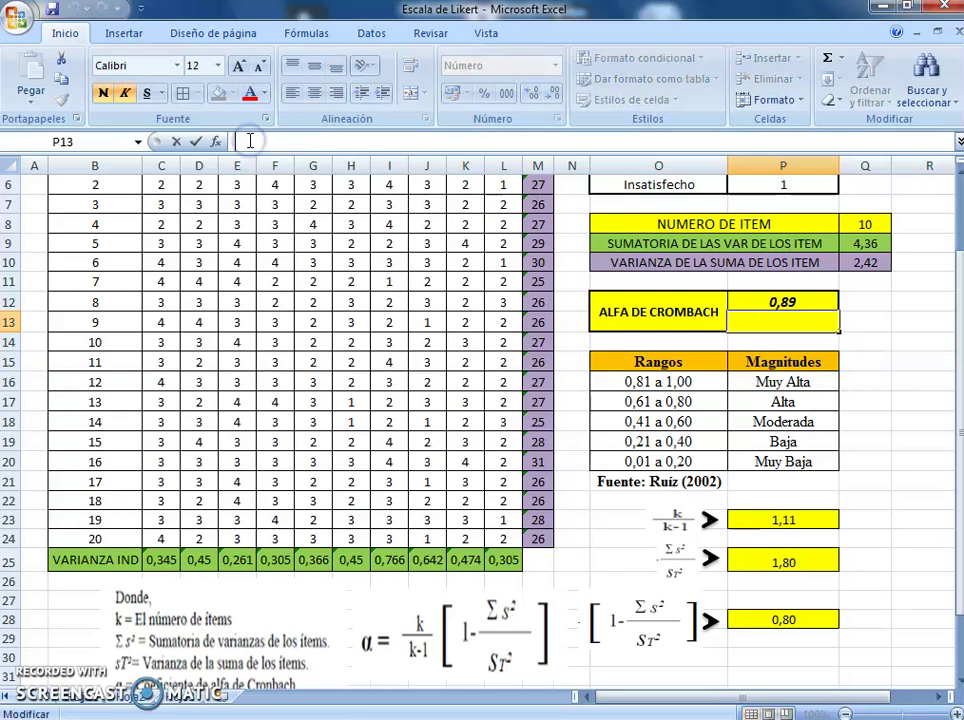
text(=)
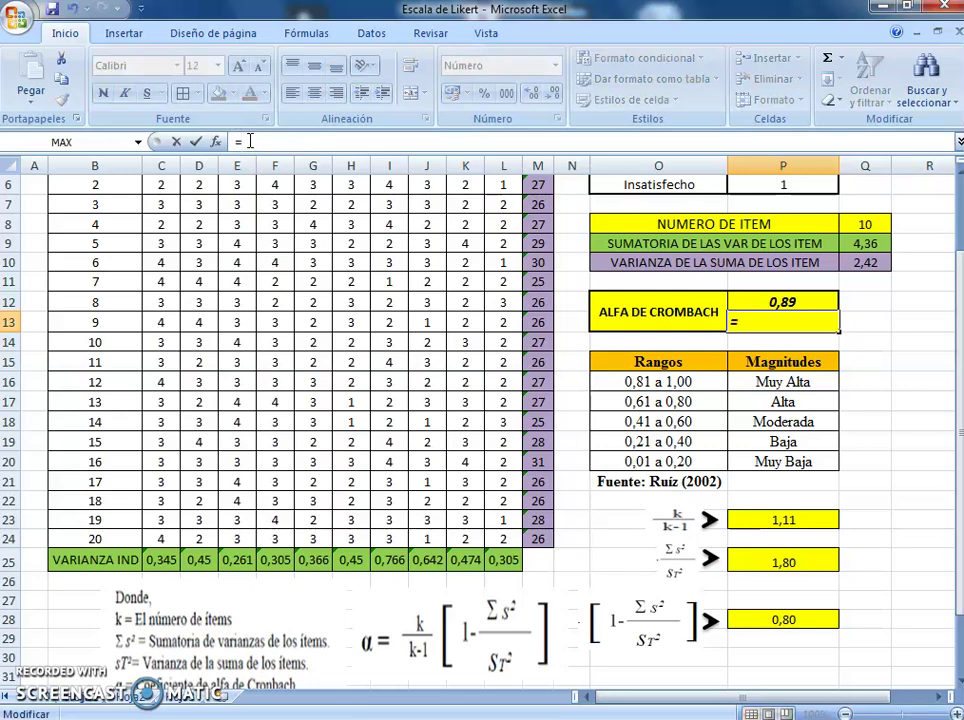
click(308, 143)
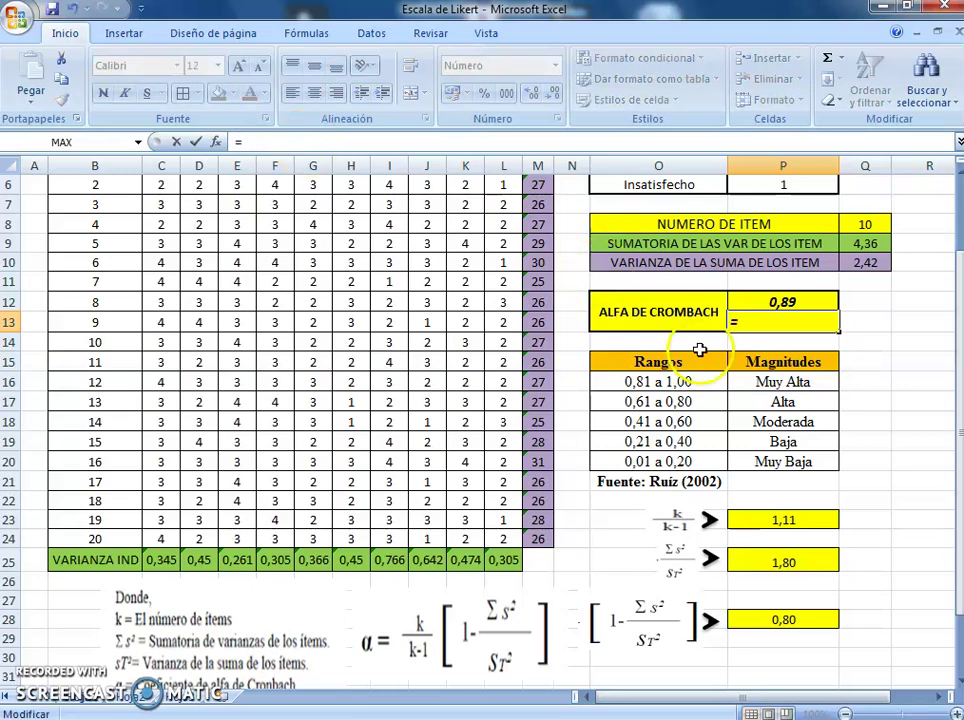
click(863, 226)
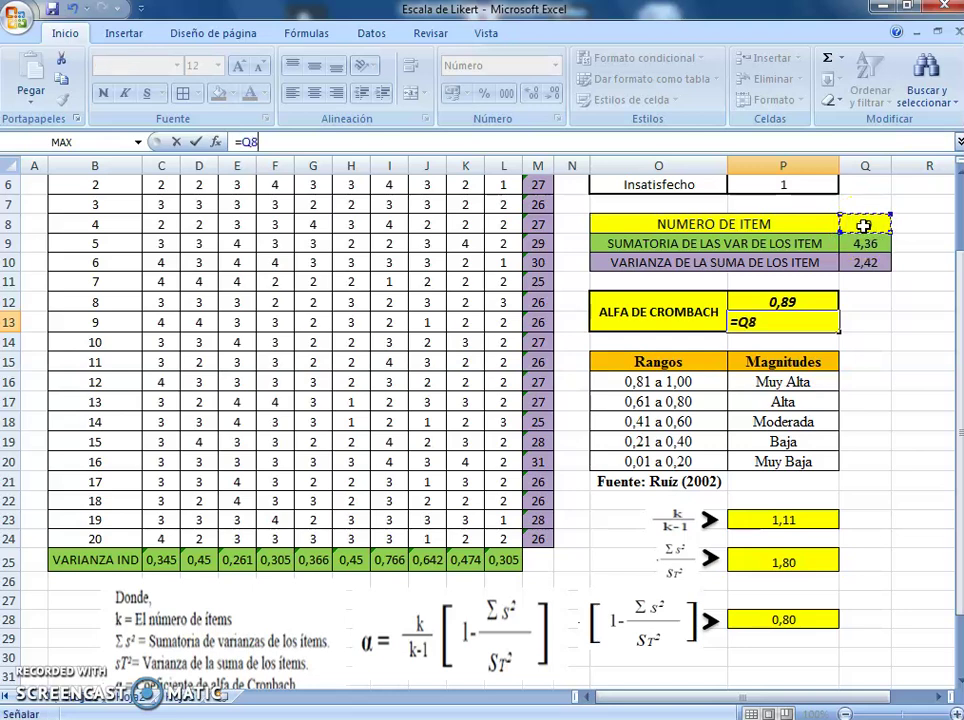
text(/)
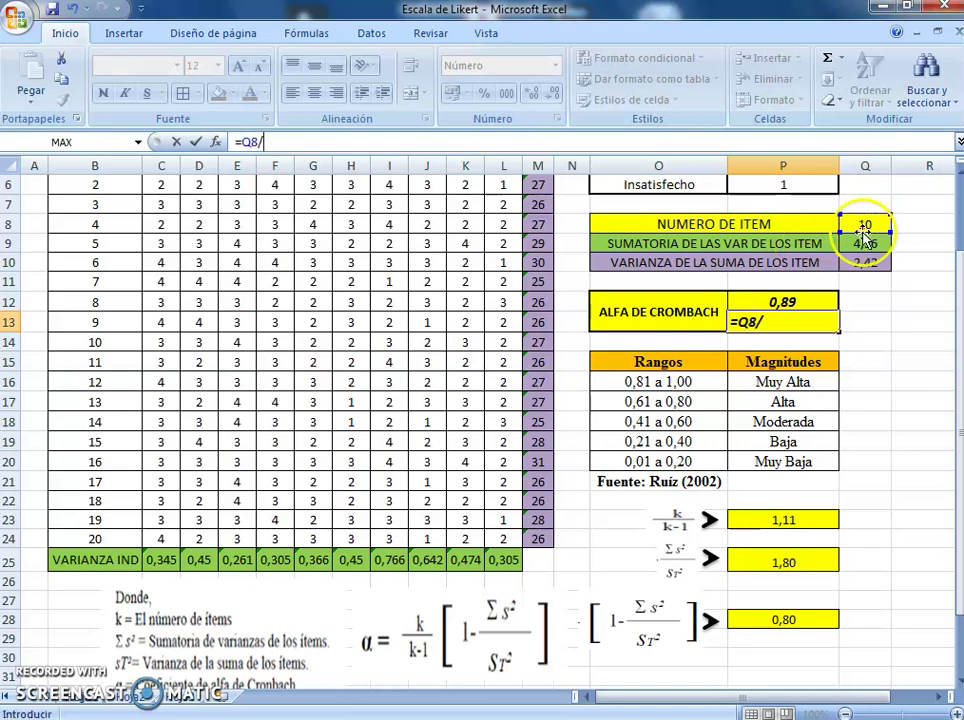
click(867, 226)
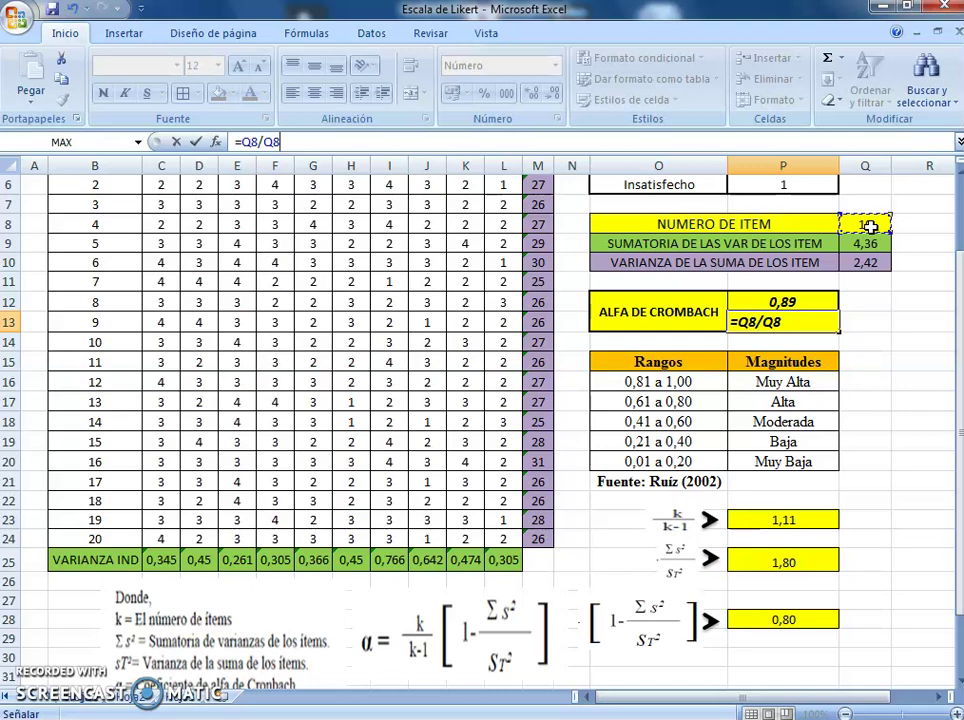
text(-1)
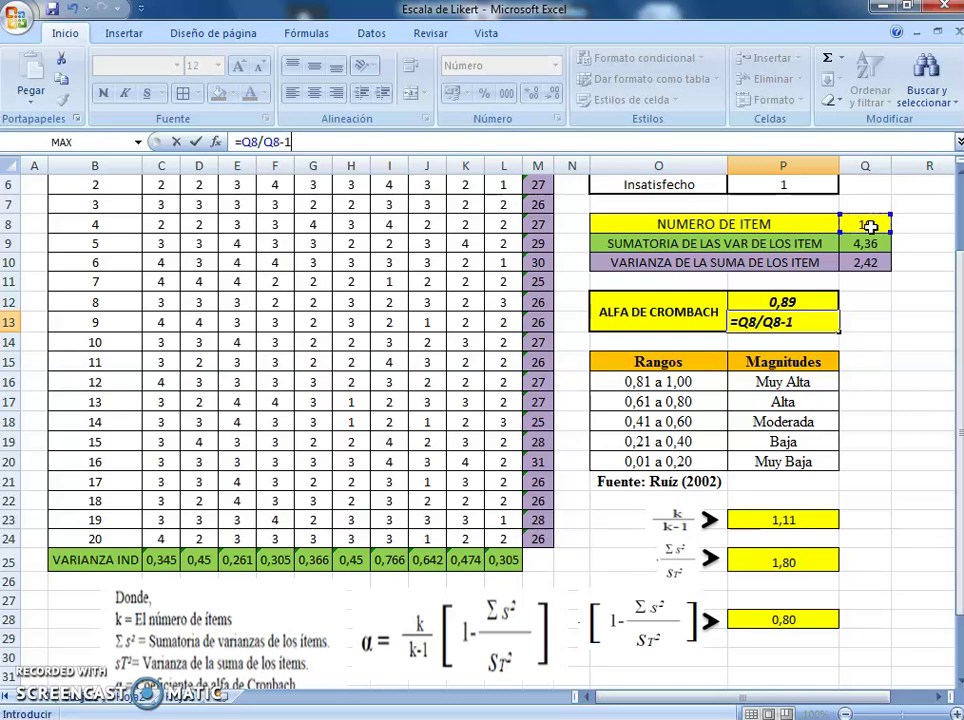
- Wrap the denominator in parentheses and append * so P13 reads =Q8/(Q8-1)*
click(262, 141)
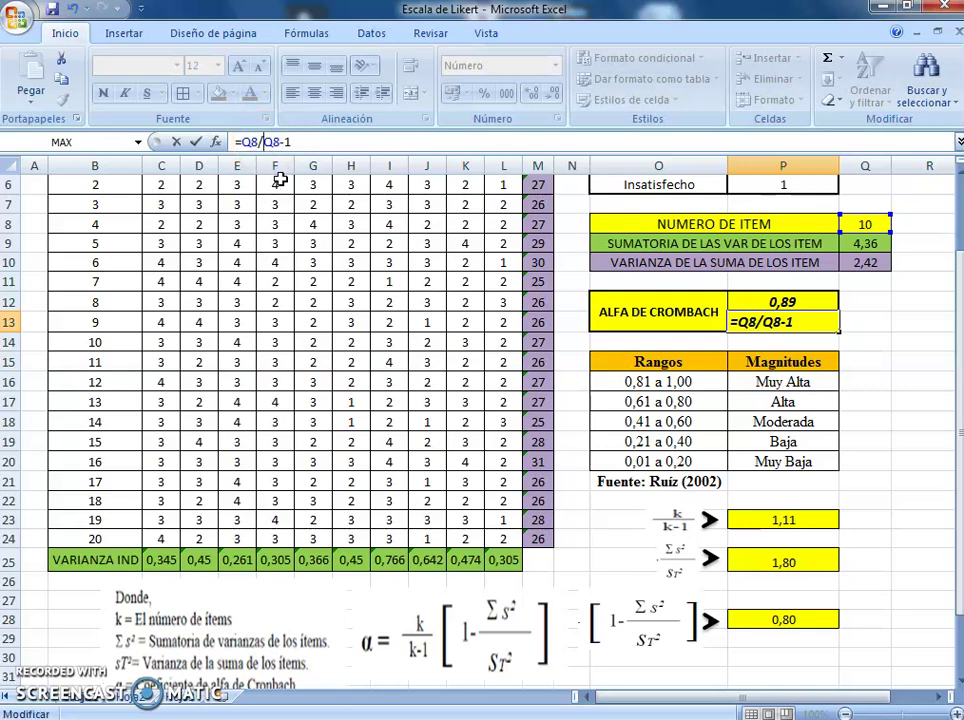
text(()
click(292, 141)
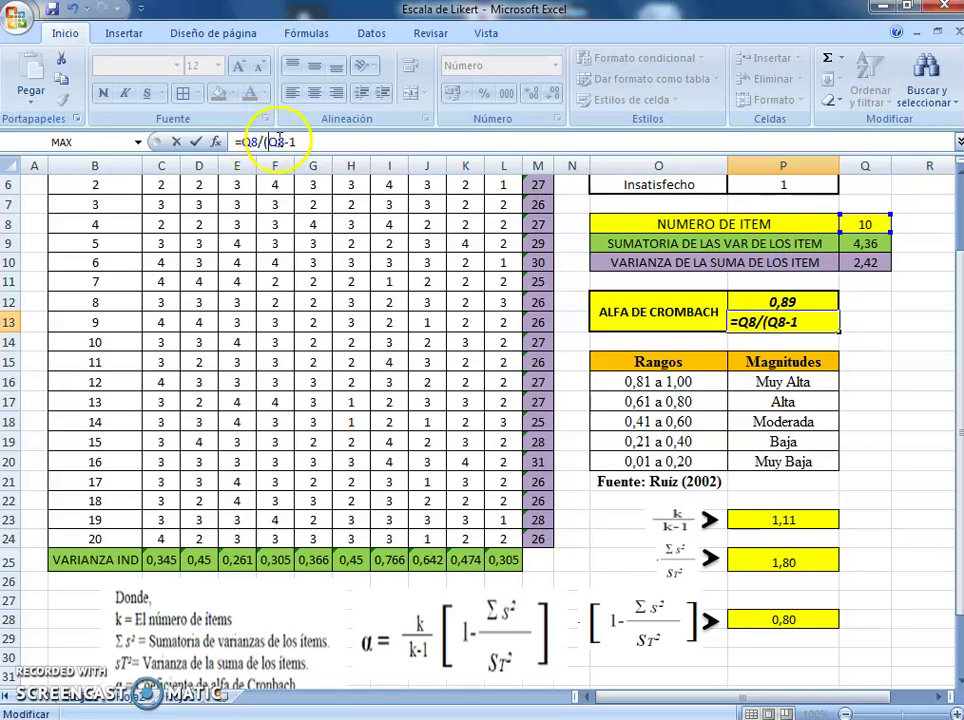
text())
click(259, 142)
click(300, 141)
text(*)
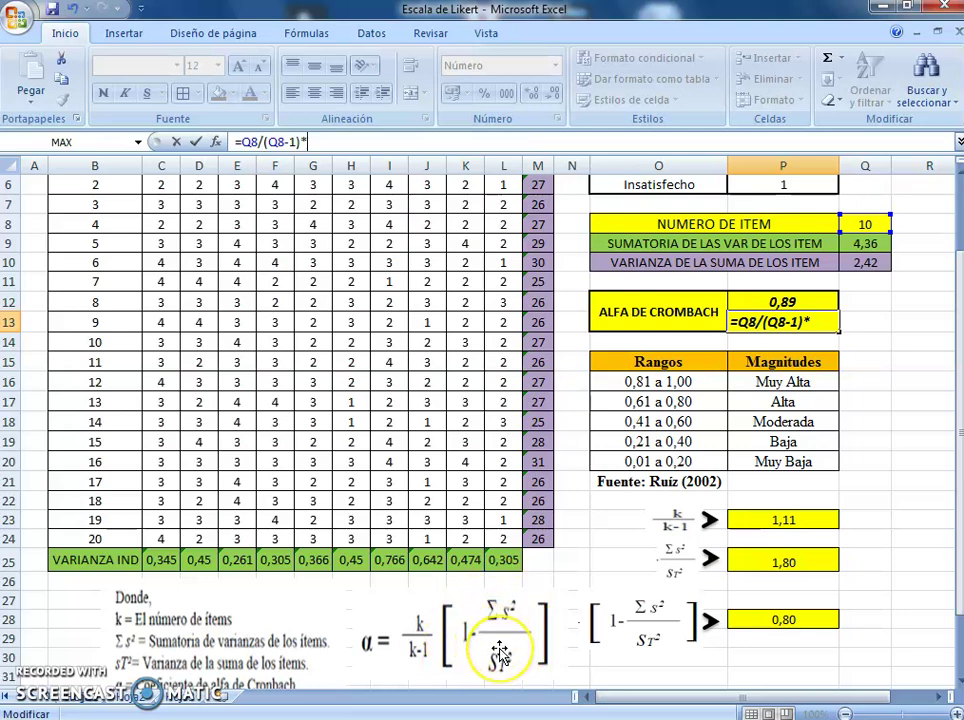
- Extend the P13 formula with abs(1-(Q9/Q10)), dividing the item-variance sum by the total-score variance
text(abs)
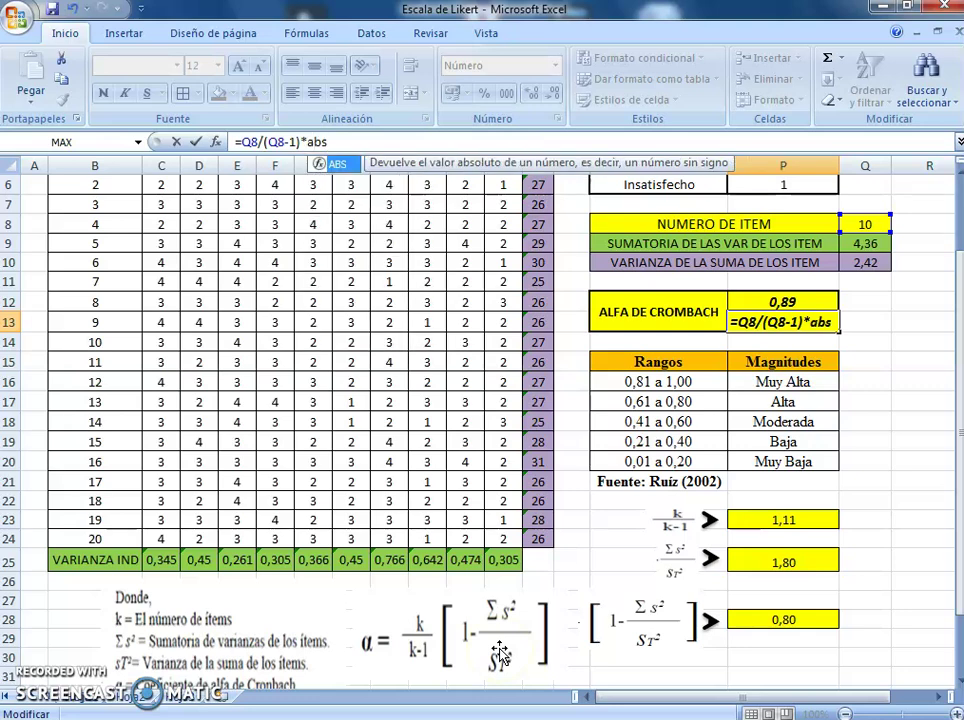
text(()
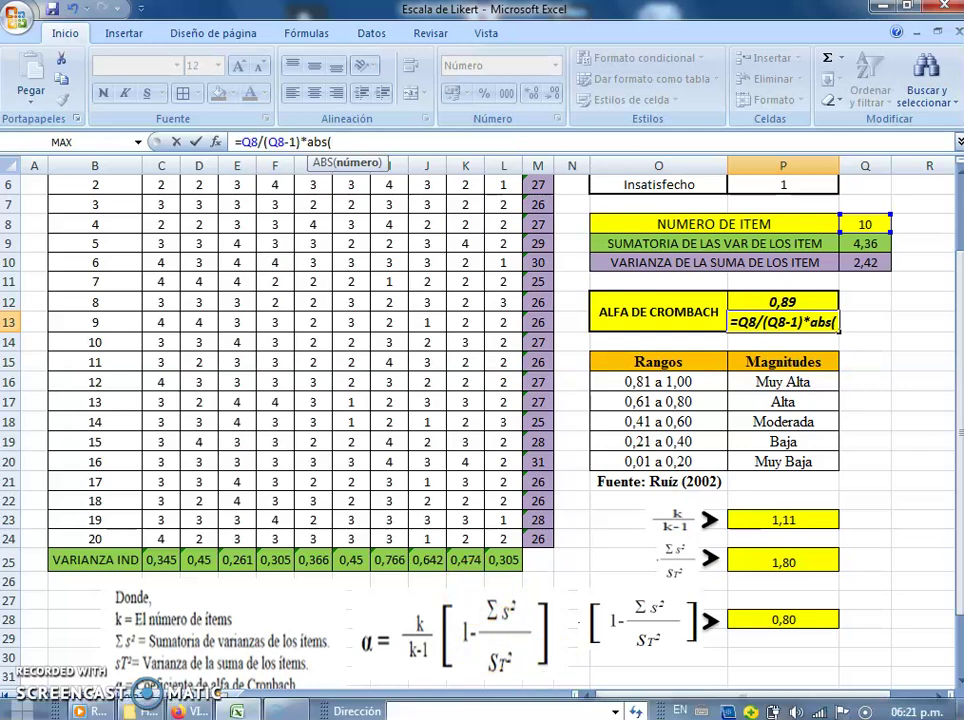
text(1-)
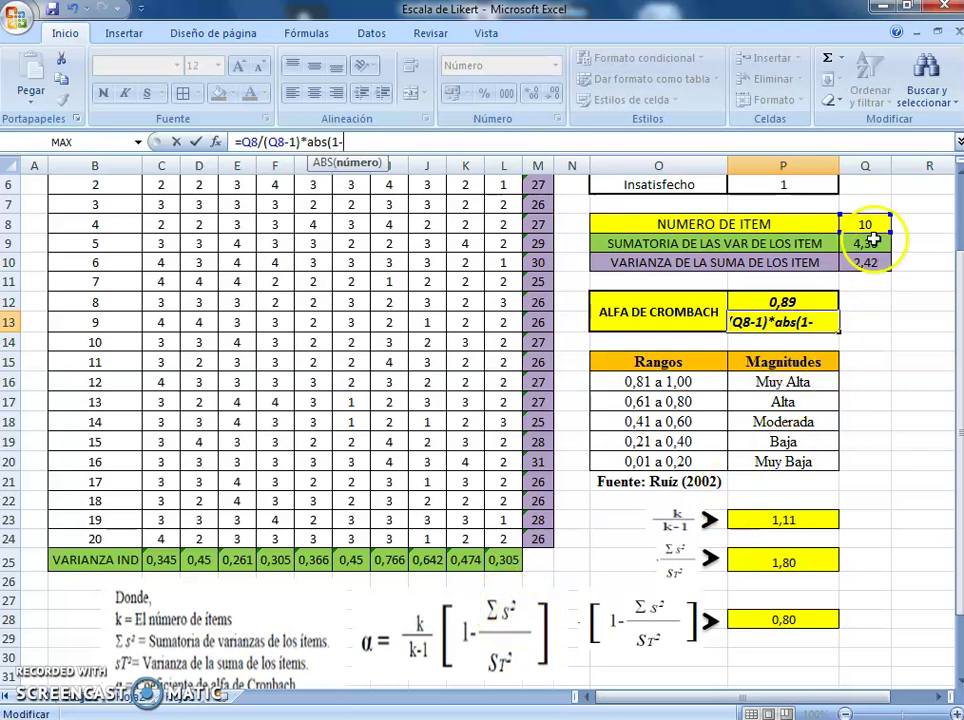
click(868, 243)
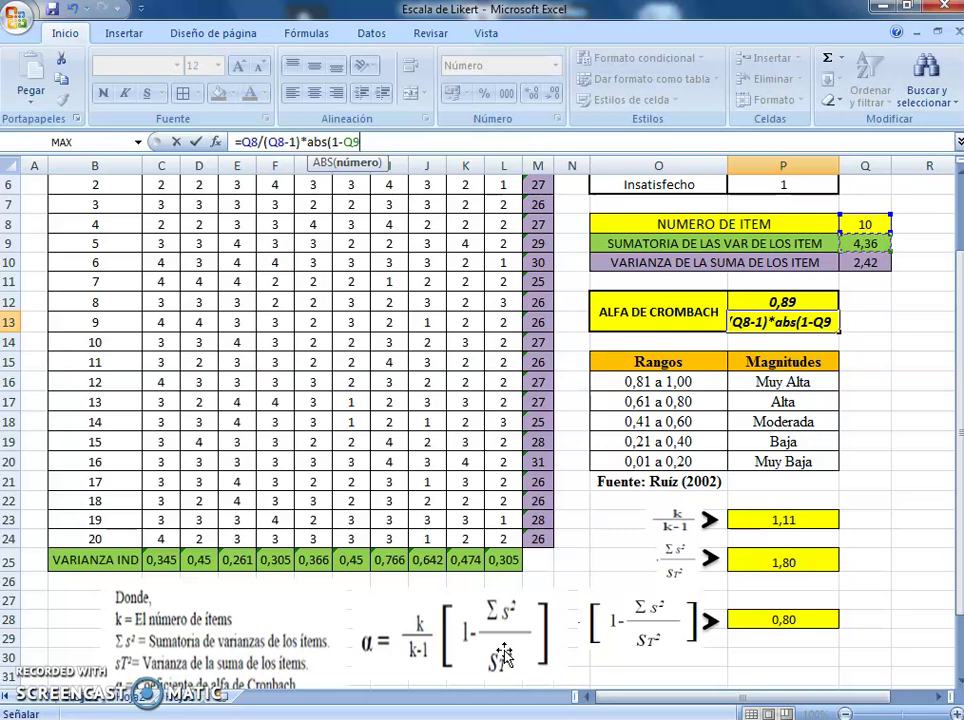
text(/)
click(865, 263)
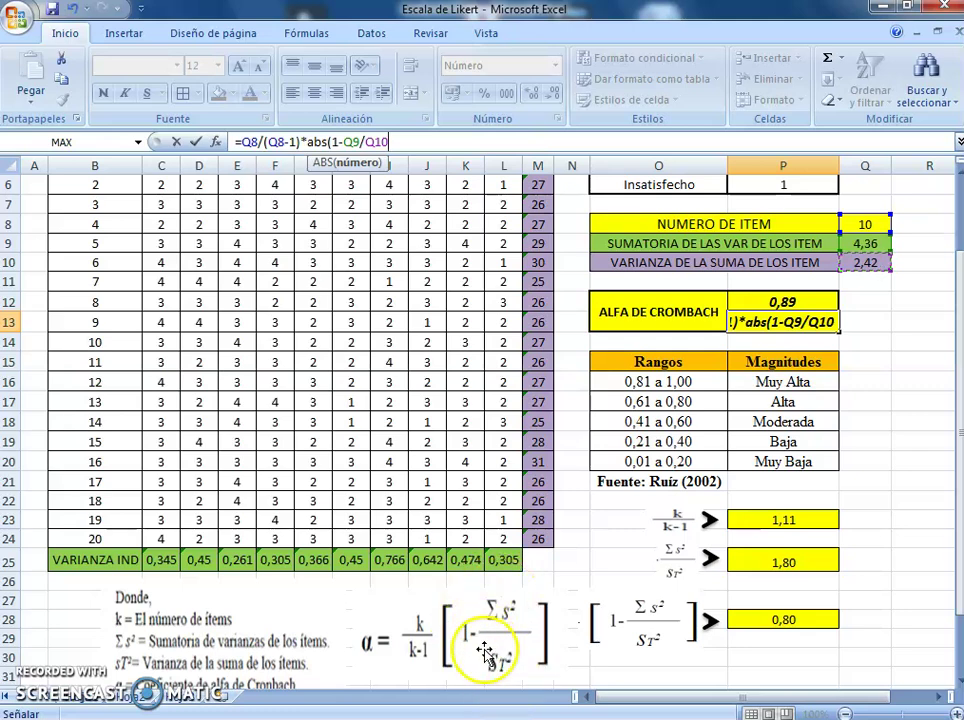
click(350, 142)
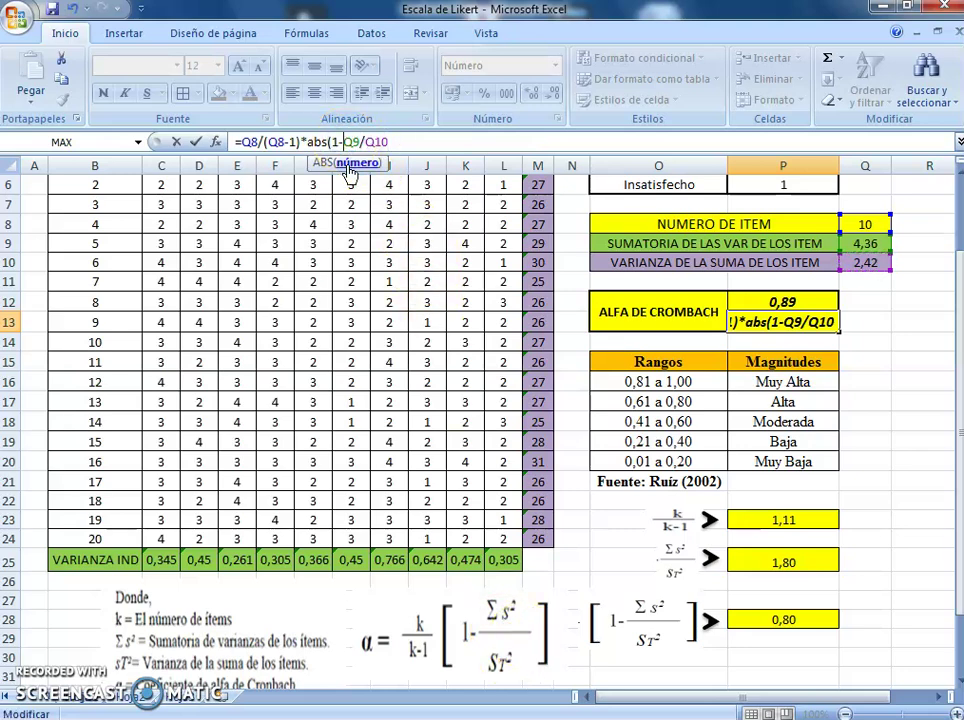
text(()
click(397, 141)
text())
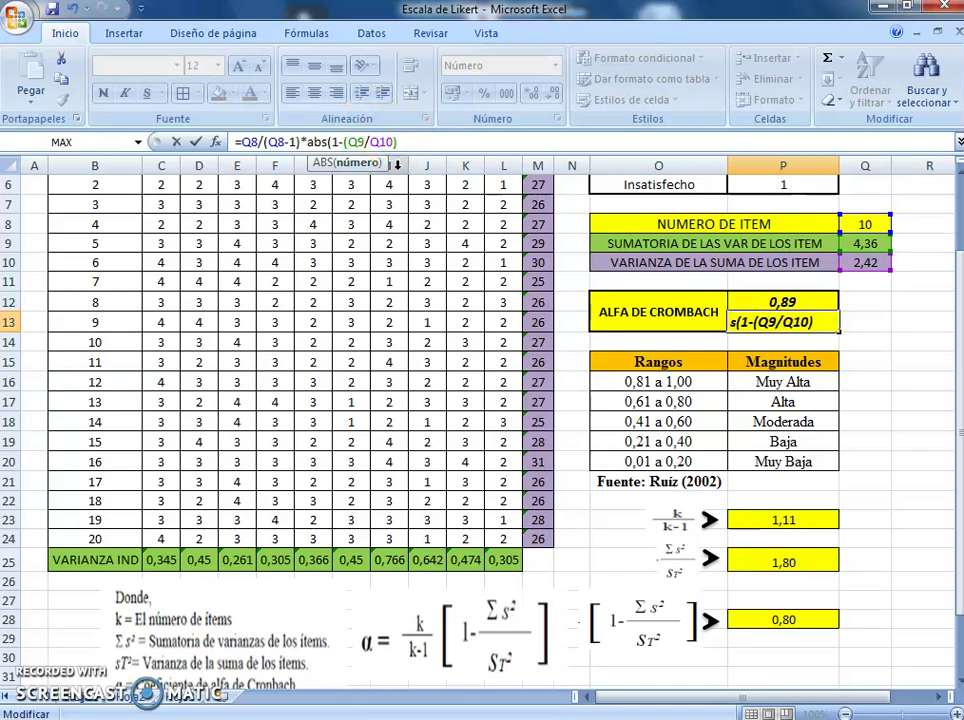
text())
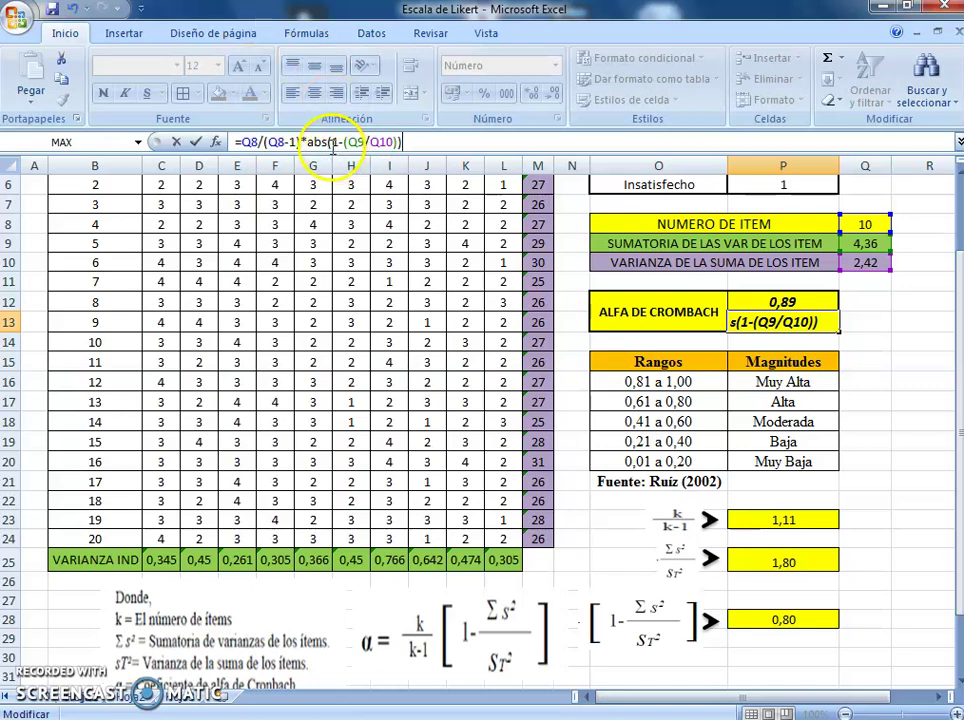
click(399, 141)
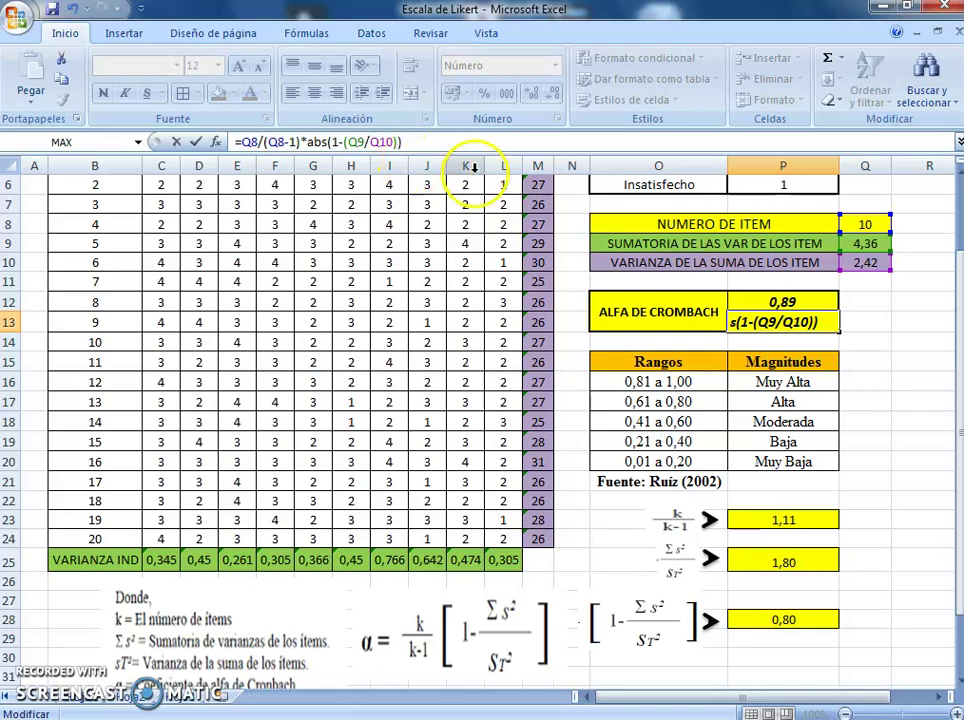
- Enter the P13 alpha formula and verify it shows 0,89, matching P12
key(Return)
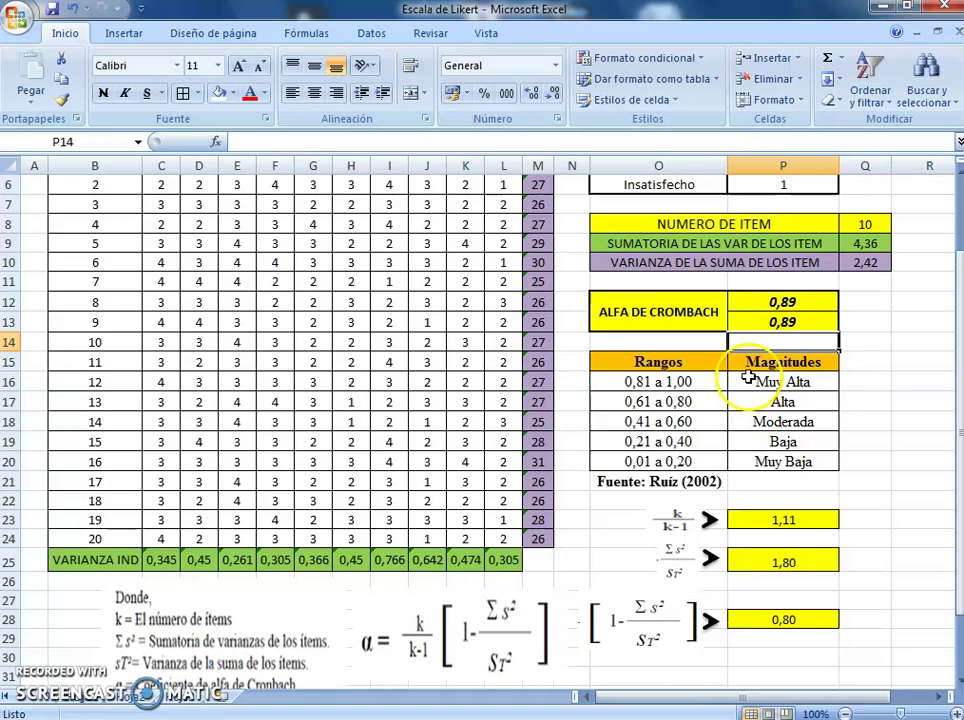
click(762, 322)
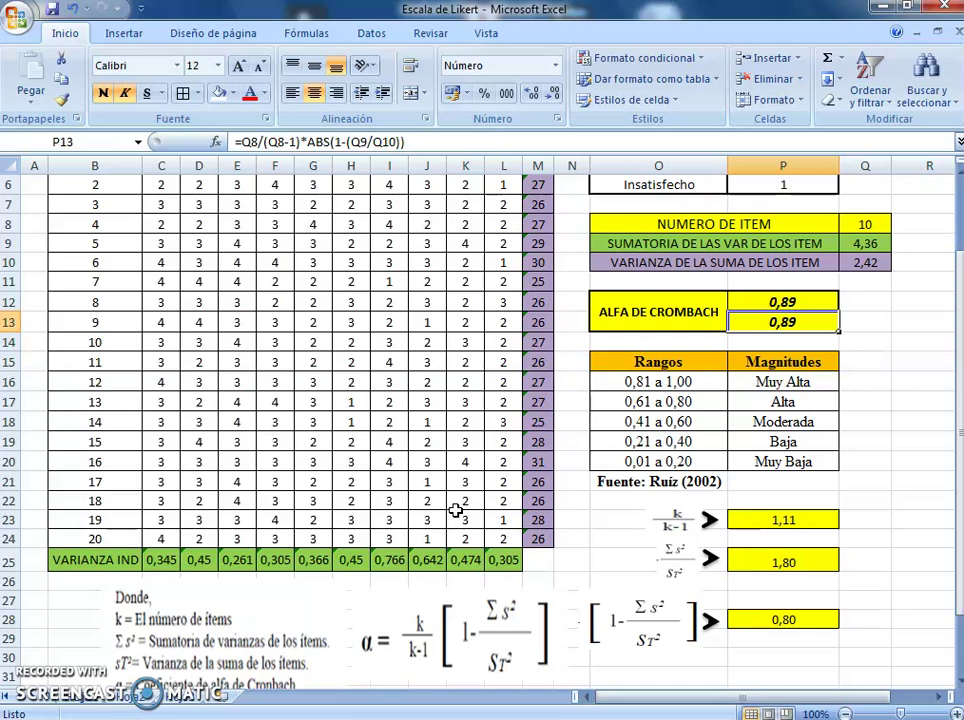
scroll(385, 408, up, 1)
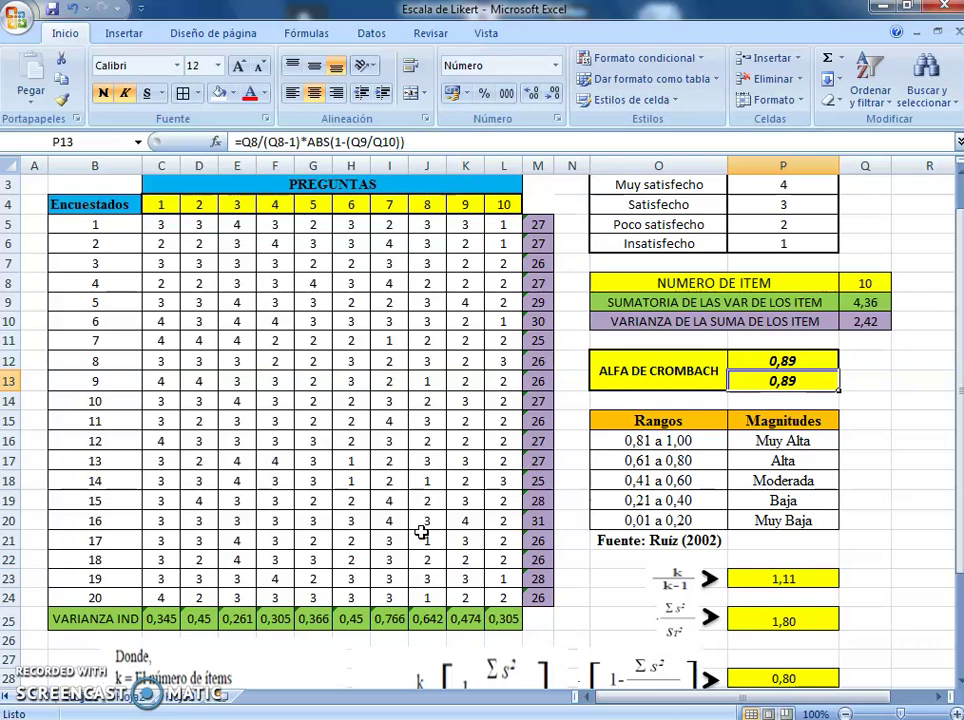
scroll(422, 533, up, 1)
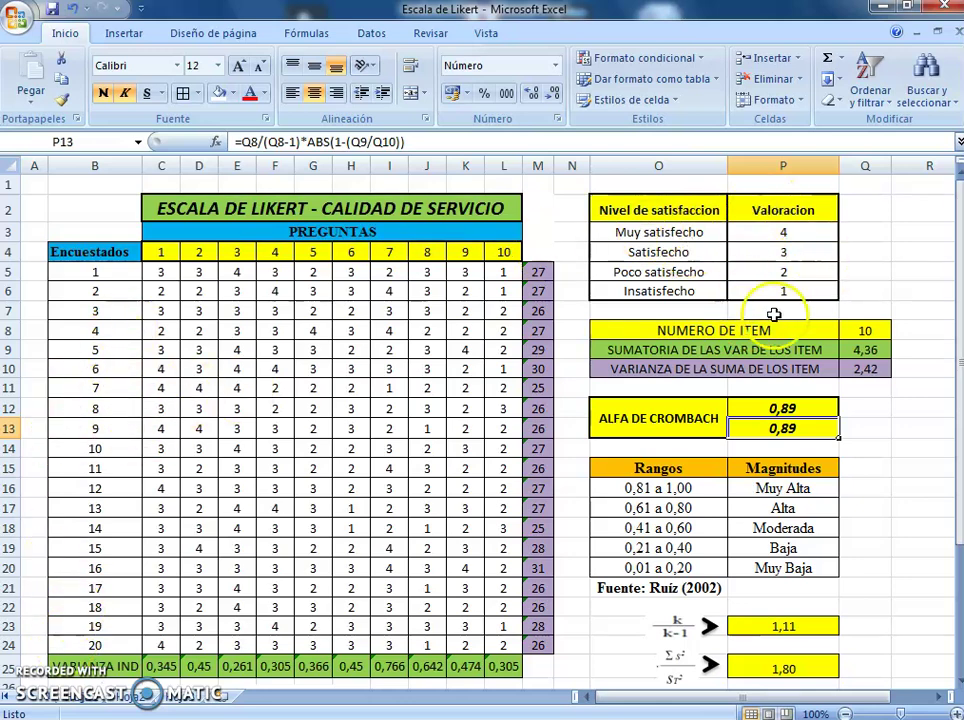
scroll(555, 644, down, 2)
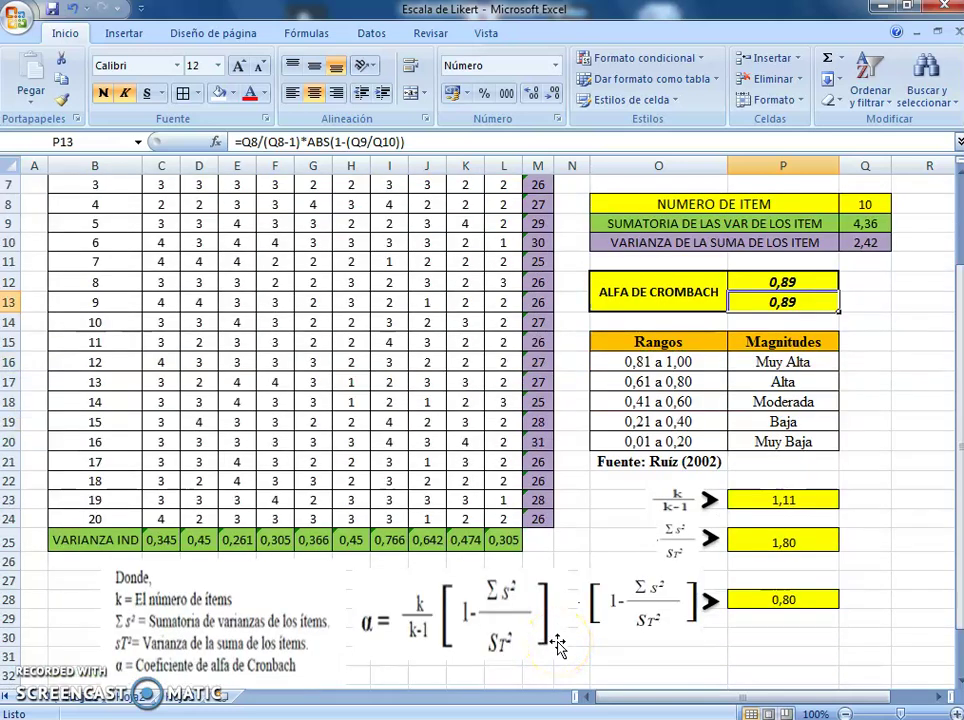
scroll(557, 645, up, 2)
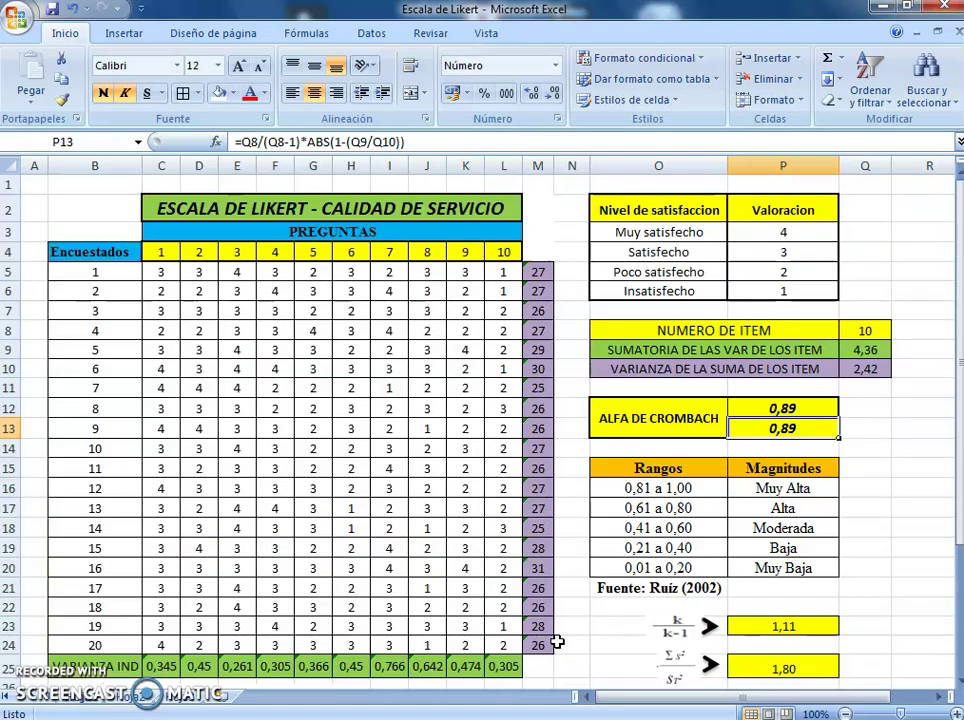